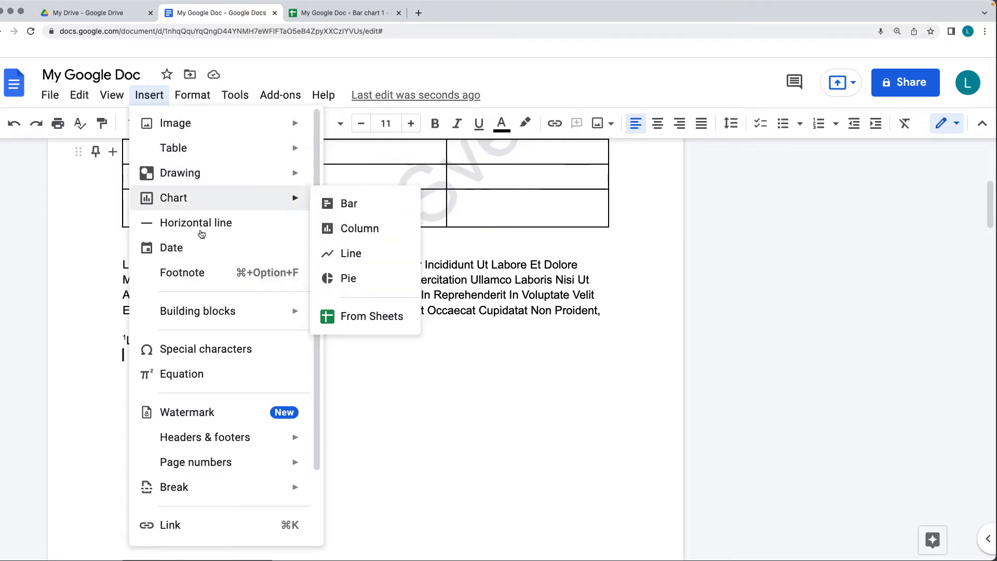
scroll(230, 344, "down", 3)
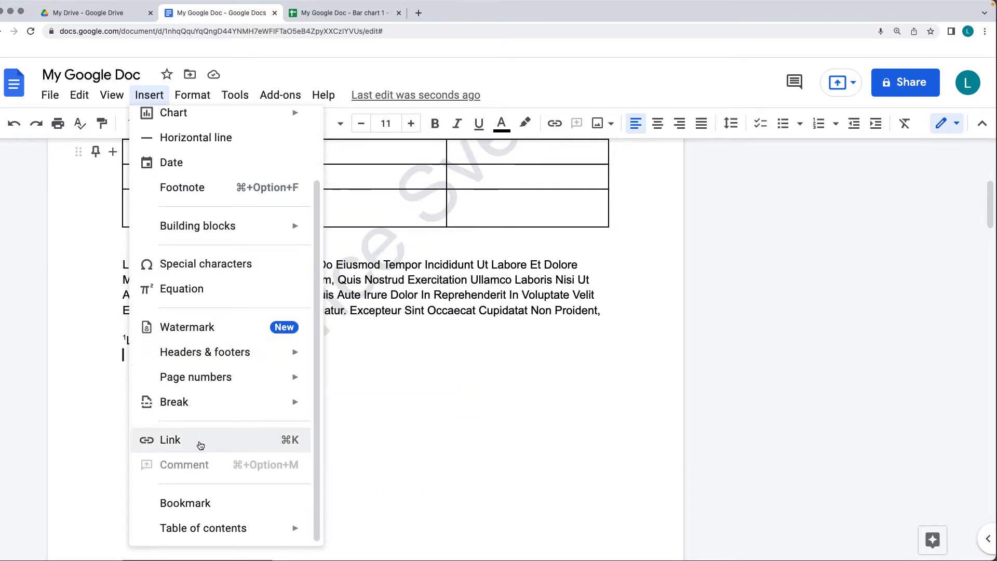
scroll(221, 503, "down", 1)
scroll(413, 335, "up", 5)
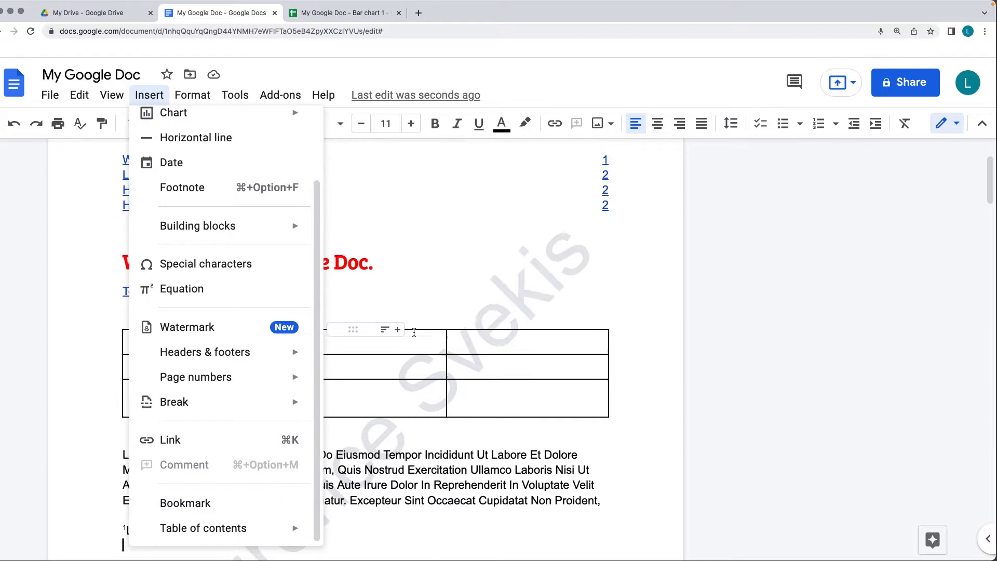
- Dismiss the Insert menu and return to the document's heading and opening paragraph
left_click(429, 257)
scroll(428, 253, "up", 2)
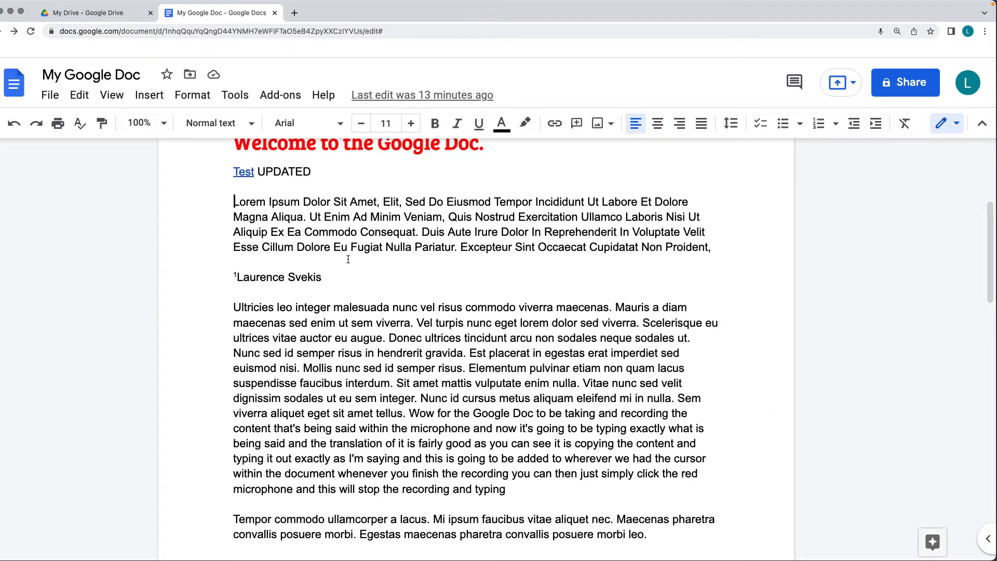
- Insert a 3 x 3 table under the UPDATED line with blank lines before the Lorem paragraph
left_click(148, 95)
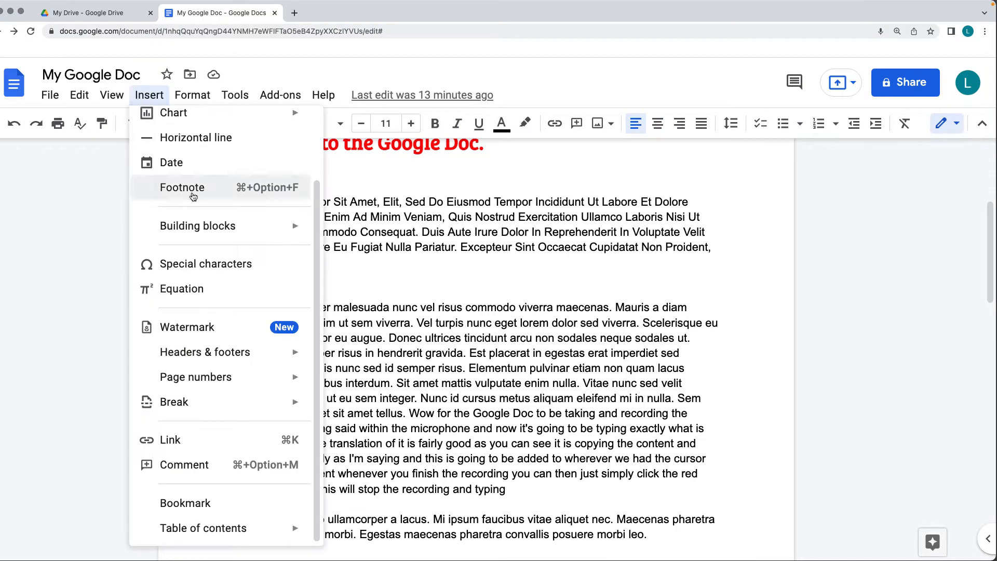
mouse_move(175, 148)
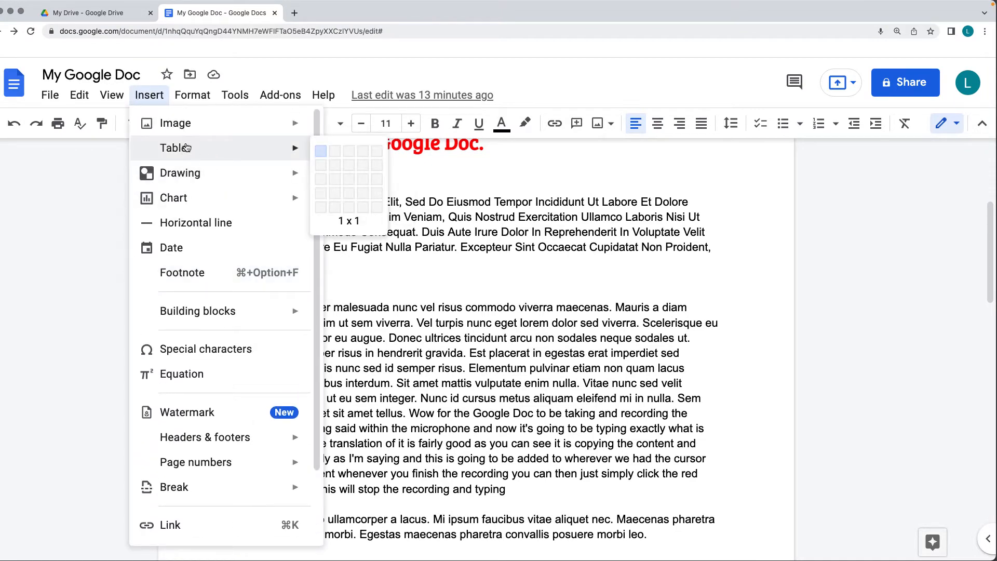
left_click(346, 173)
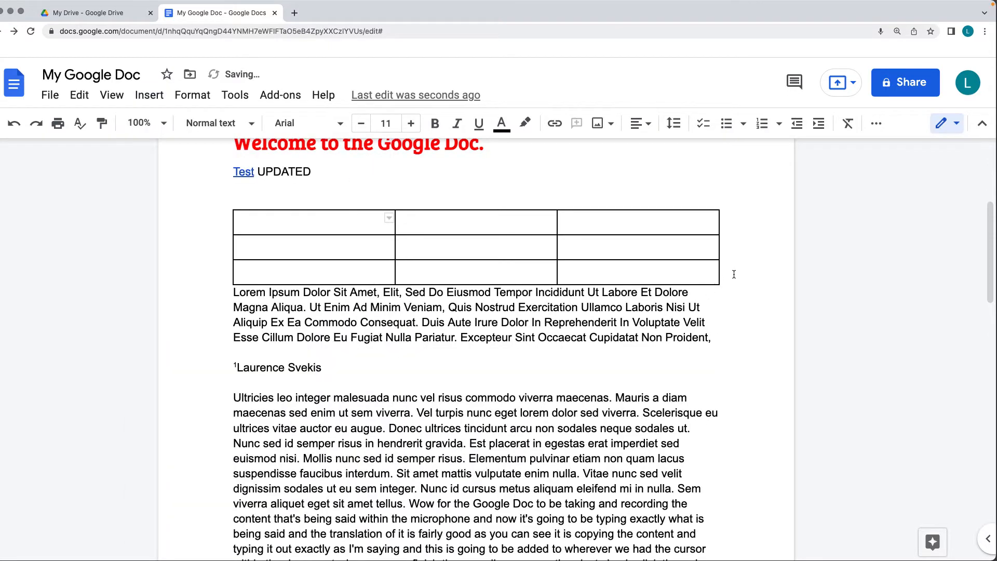
left_click(712, 271)
left_click(231, 305)
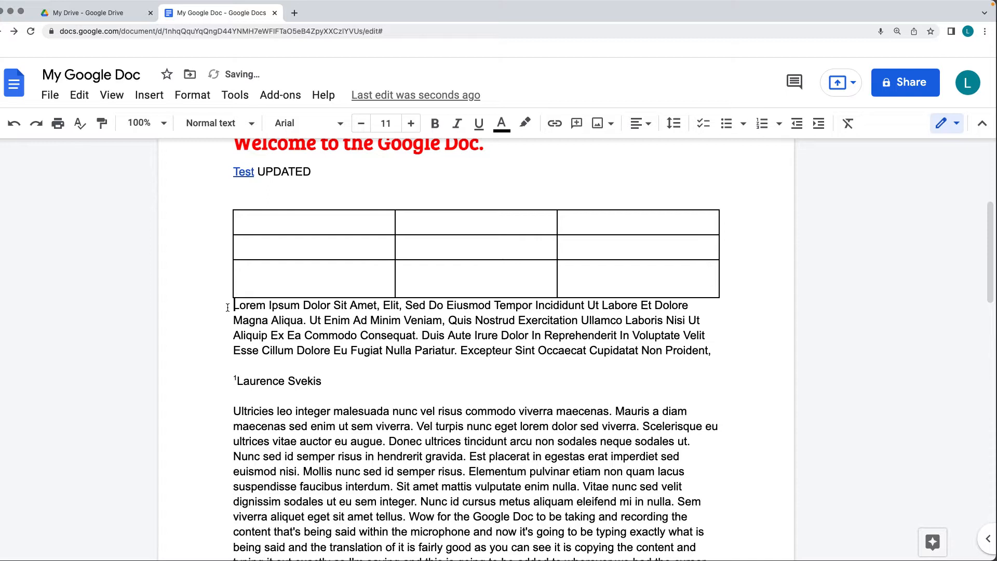
key("Return")
key("Return")
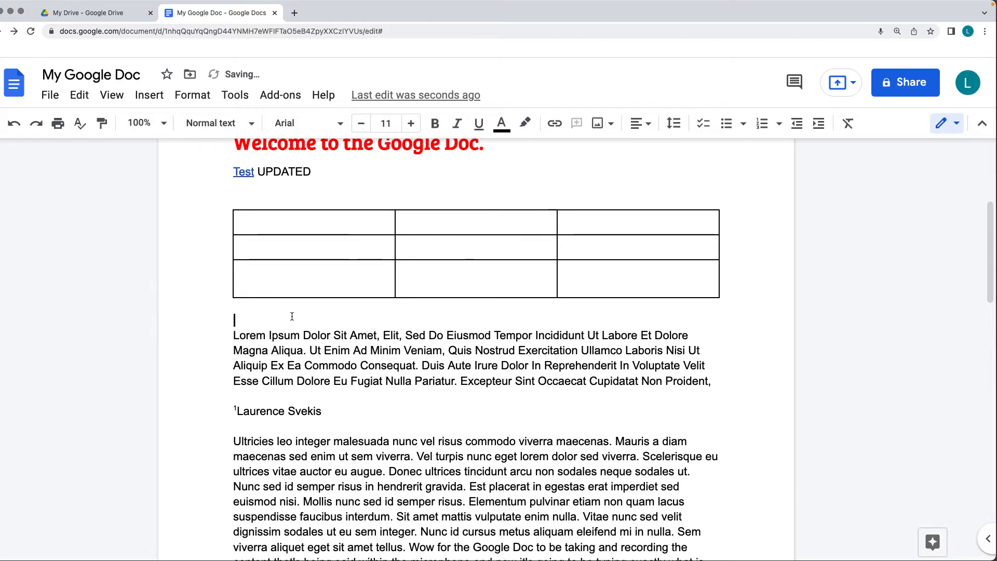
- Move through the table's bottom and middle rows, then select the entire table
left_click(358, 280)
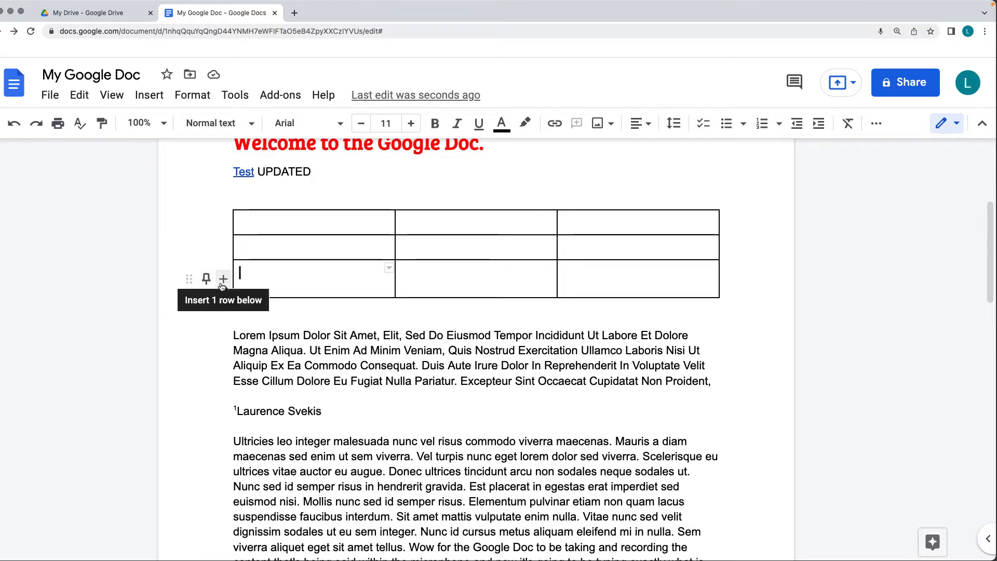
left_click(190, 277)
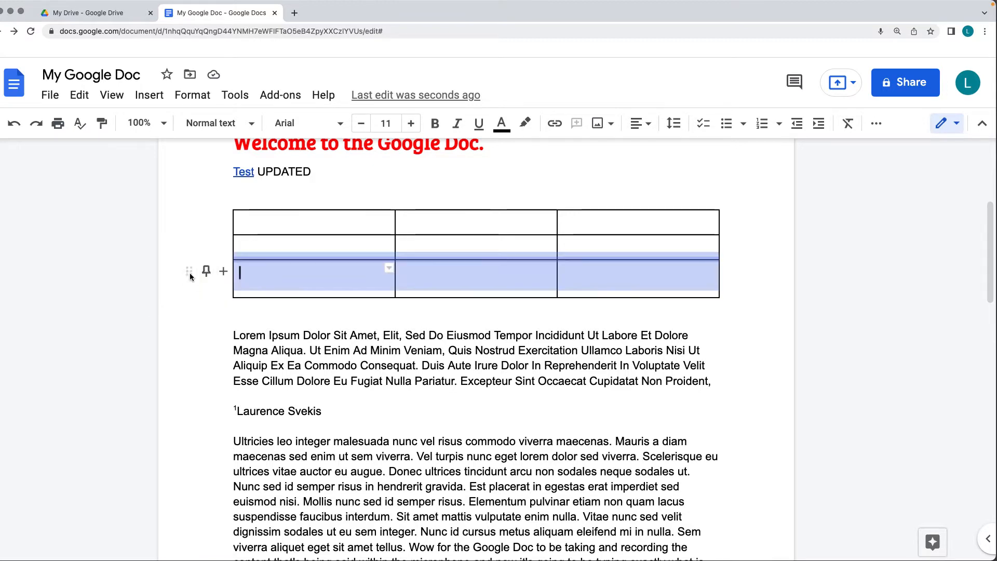
left_click(255, 249)
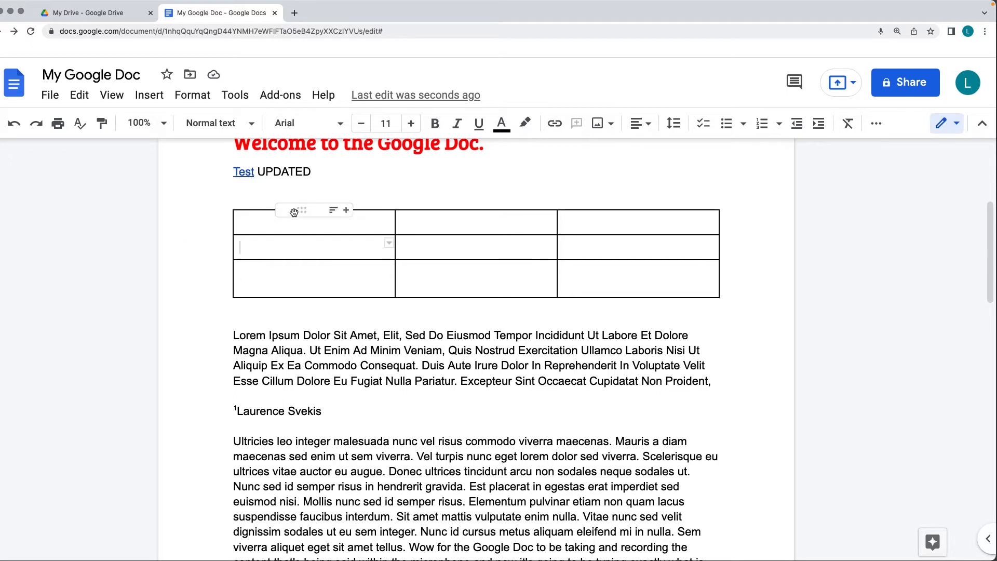
left_click(325, 210)
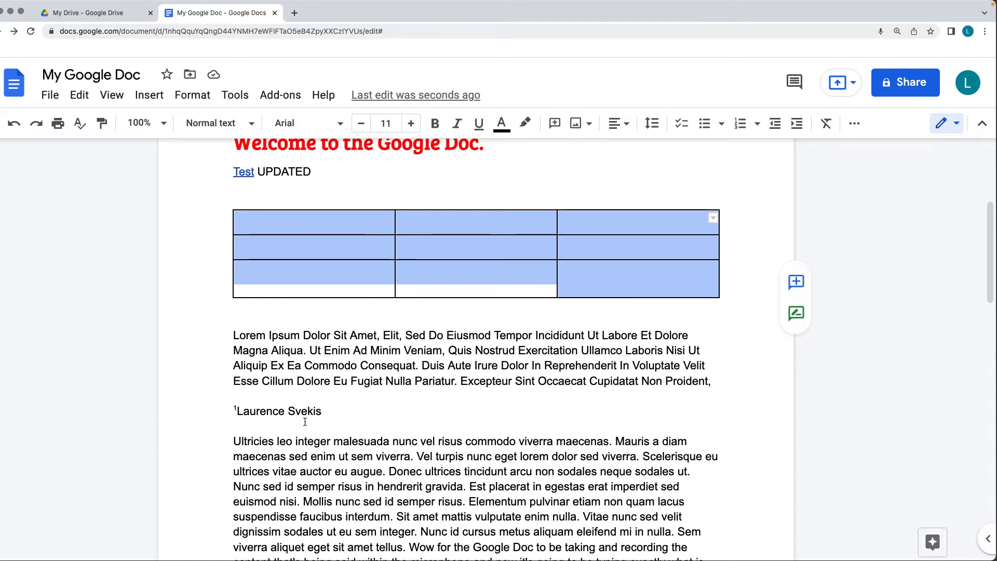
- Insert a Points scored bar chart and select it in the document
left_click(149, 94)
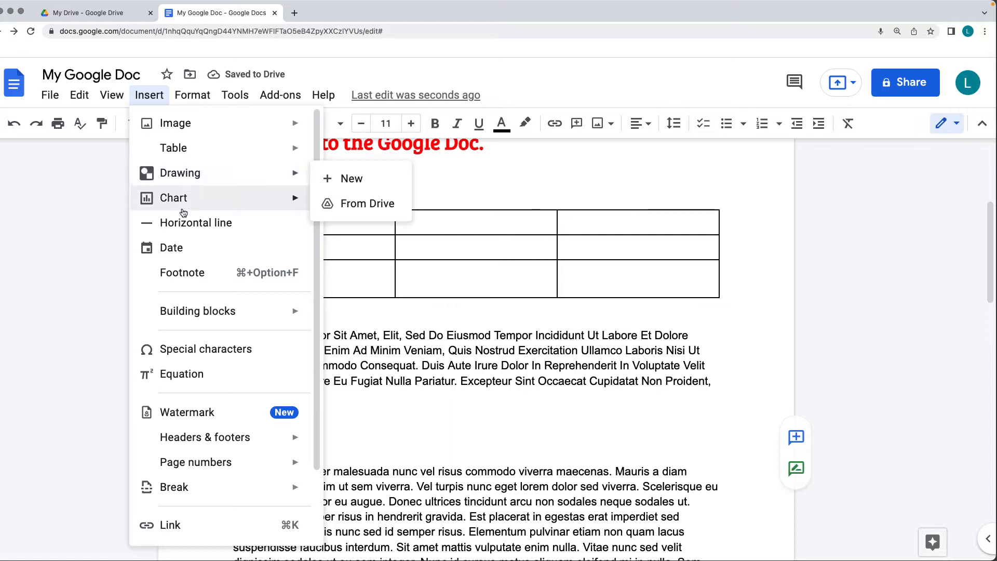
mouse_move(173, 197)
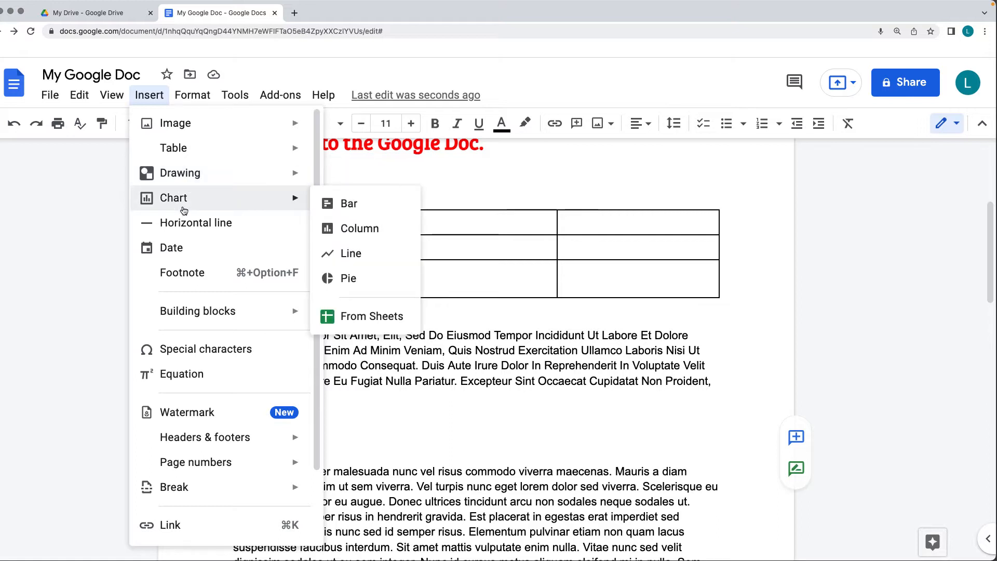
left_click(349, 203)
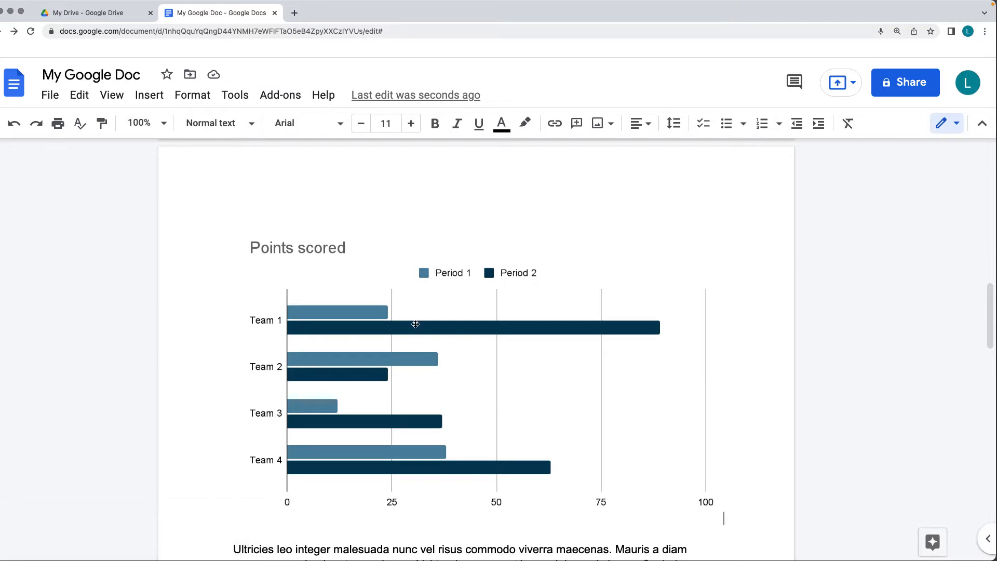
left_click(414, 324)
scroll(472, 401, "down", 2)
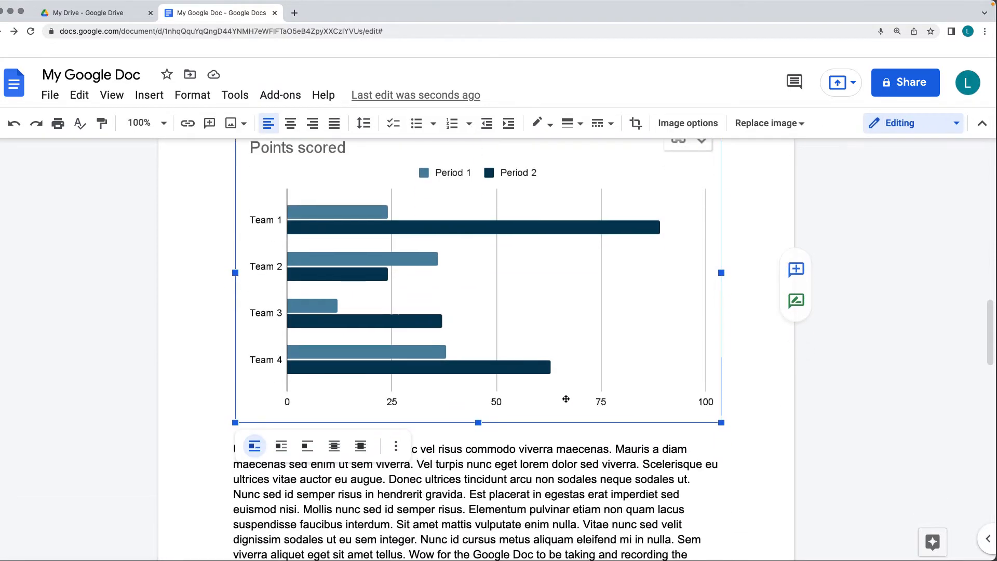
scroll(659, 290, "up", 2)
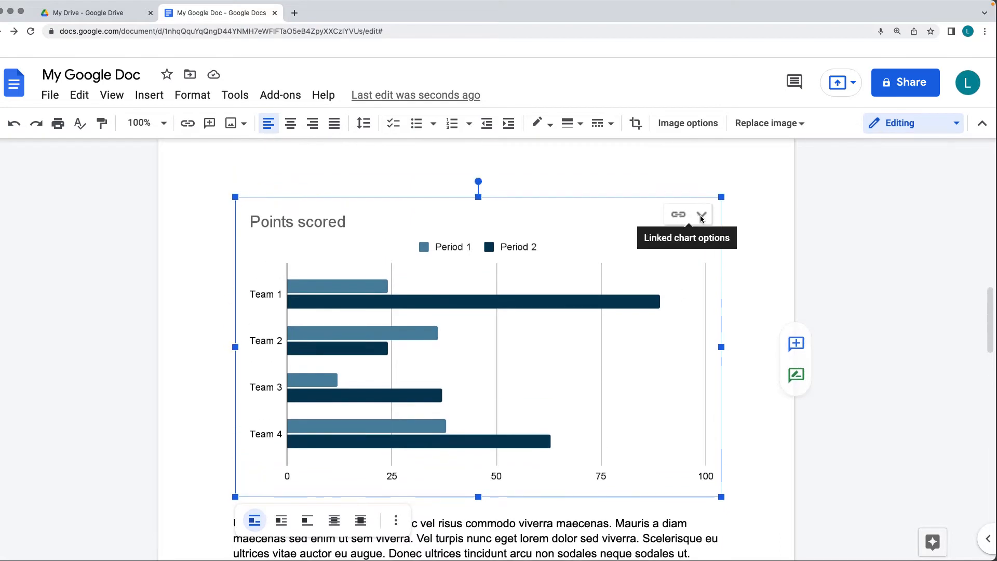
- In the chart's source sheet, set Period 2 scores for Teams 1–4 to 2, 3, 4, 5, then return to the document
left_click(700, 215)
left_click(627, 243)
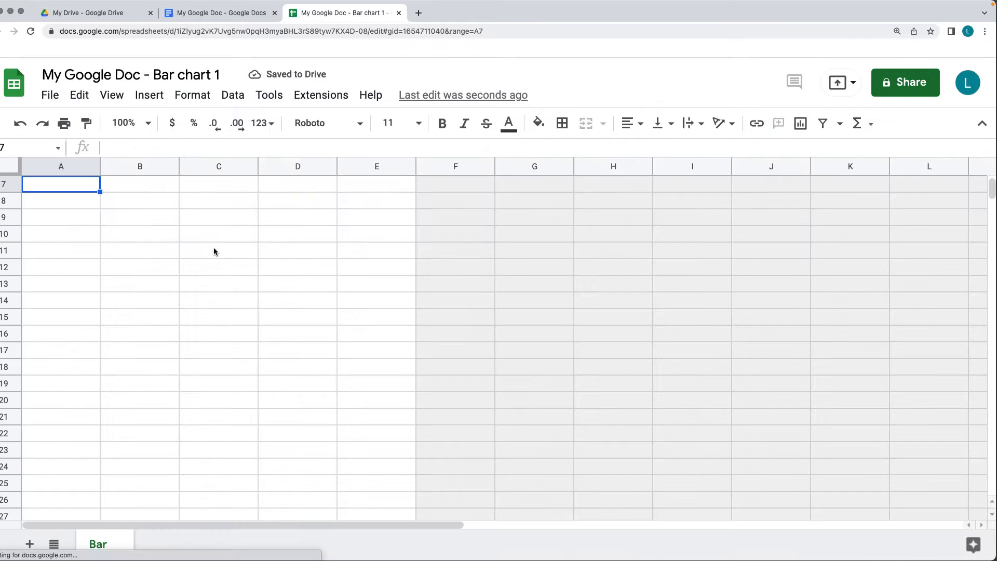
scroll(192, 237, "up", 3)
left_click(227, 206)
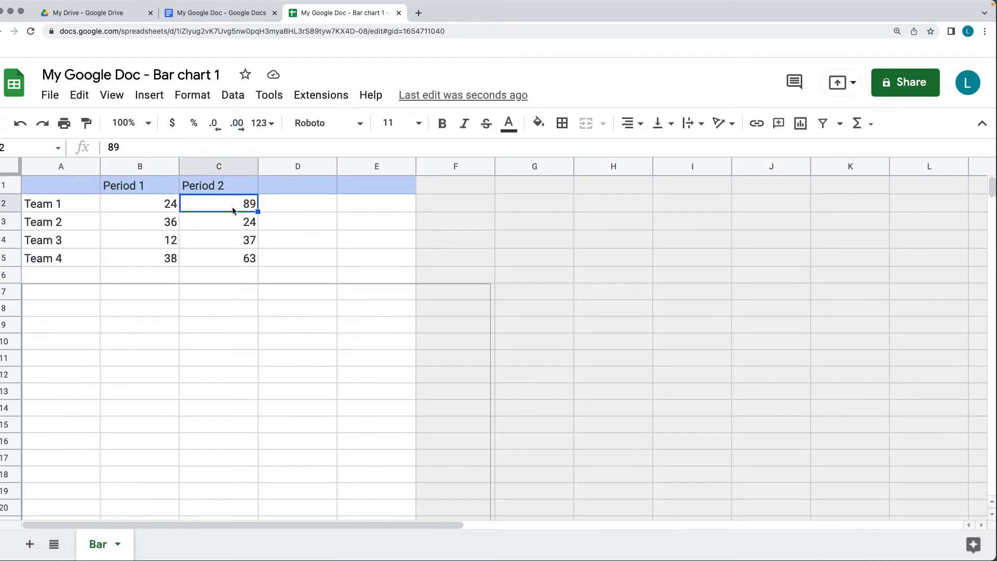
type("2")
key("Return")
type("3")
key("Return")
type("4")
key("Return")
type("5")
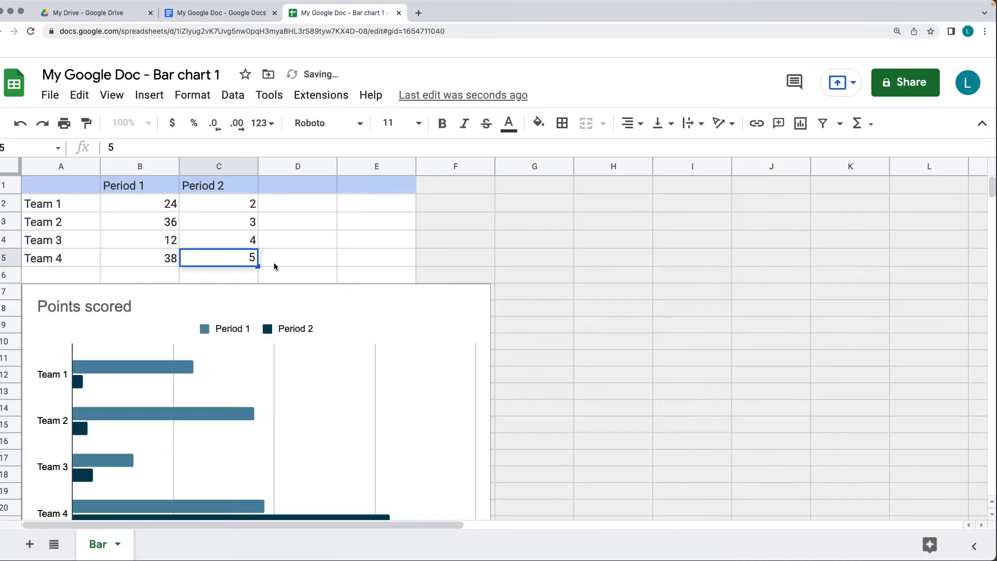
key("Return")
scroll(383, 226, "down", 3)
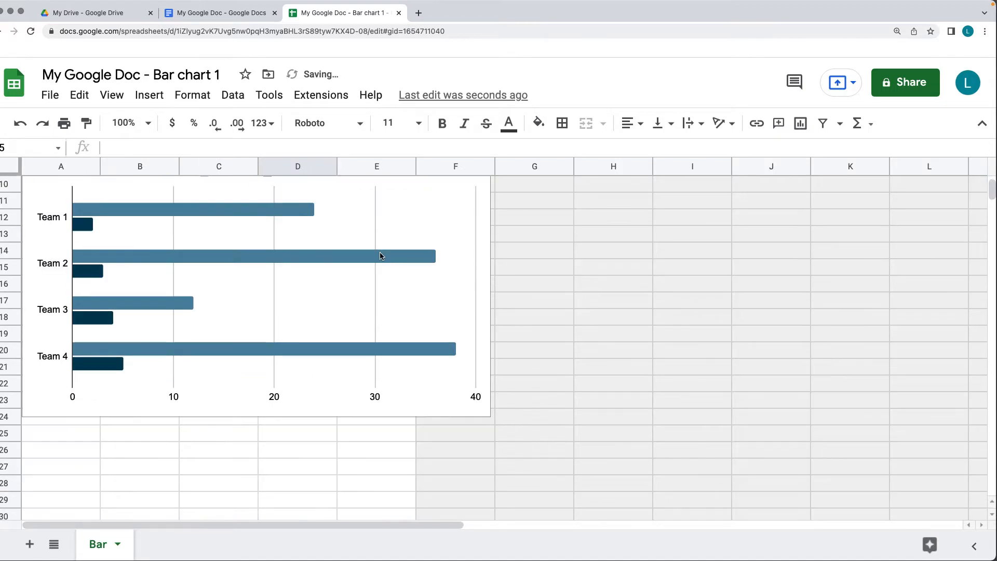
scroll(379, 255, "up", 2)
scroll(380, 255, "up", 2)
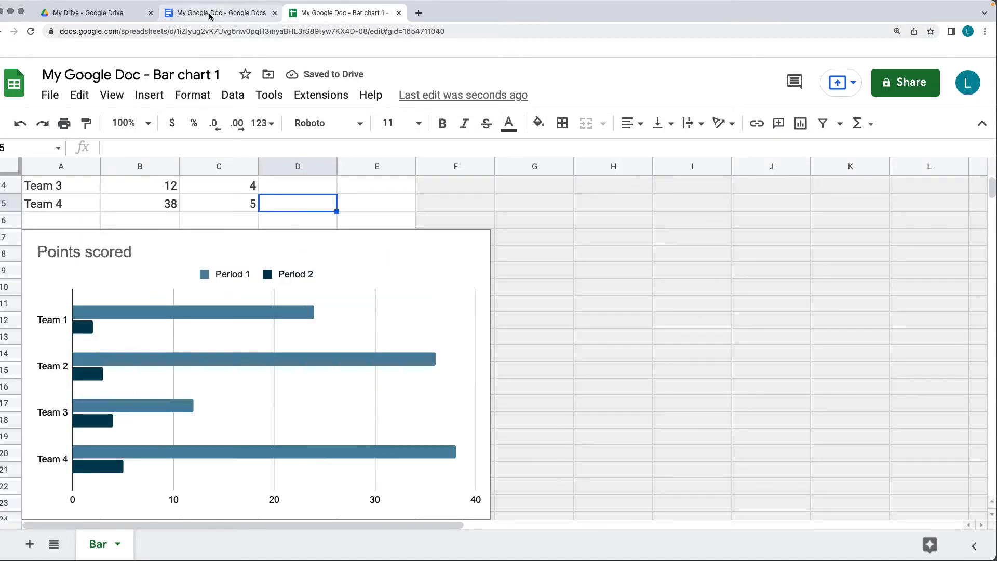
left_click(374, 209)
scroll(359, 199, "up", 2)
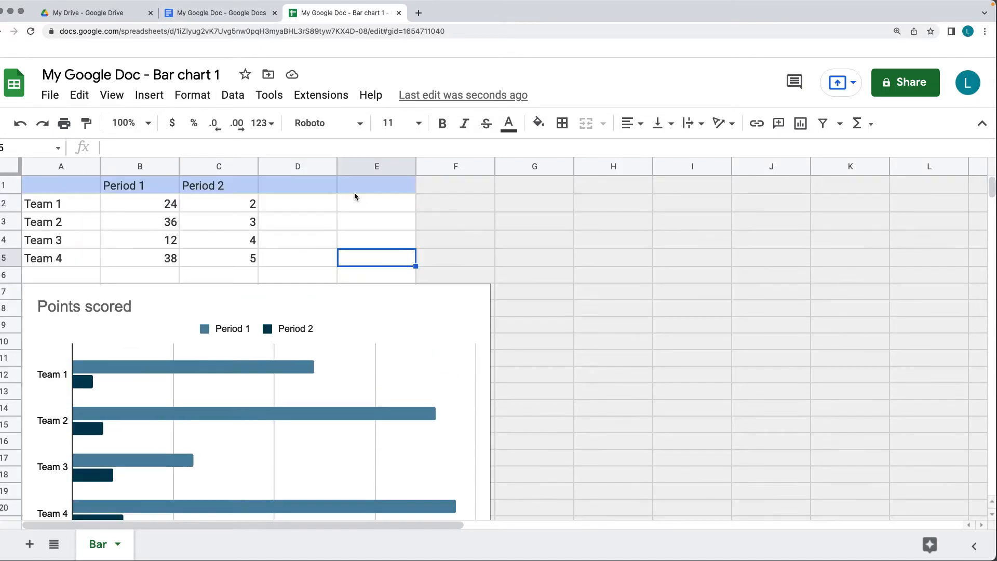
key("ctrl+shift+Tab")
- Update the chart with the new Period 2 scores, then unlink it from its spreadsheet
left_click(762, 232)
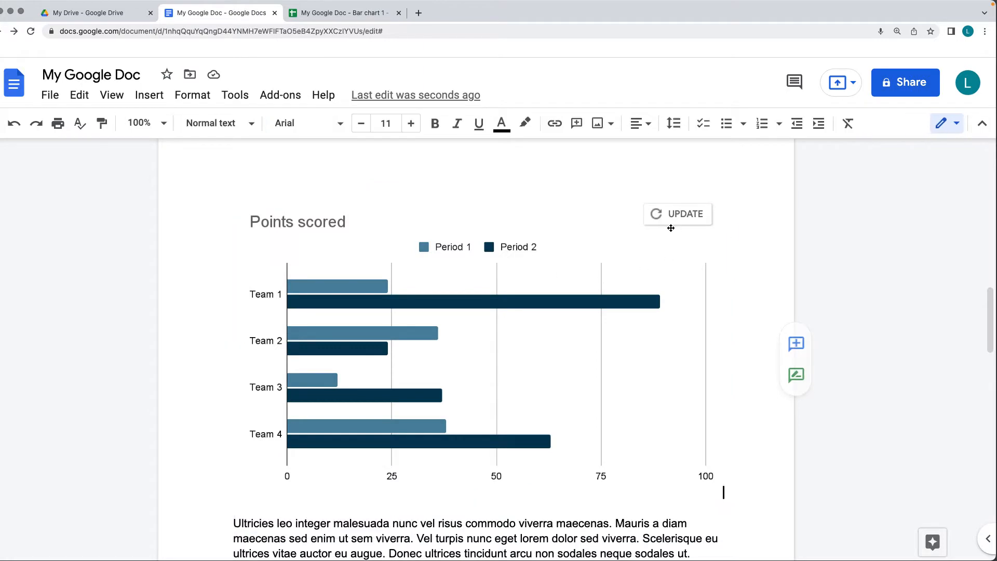
left_click(672, 215)
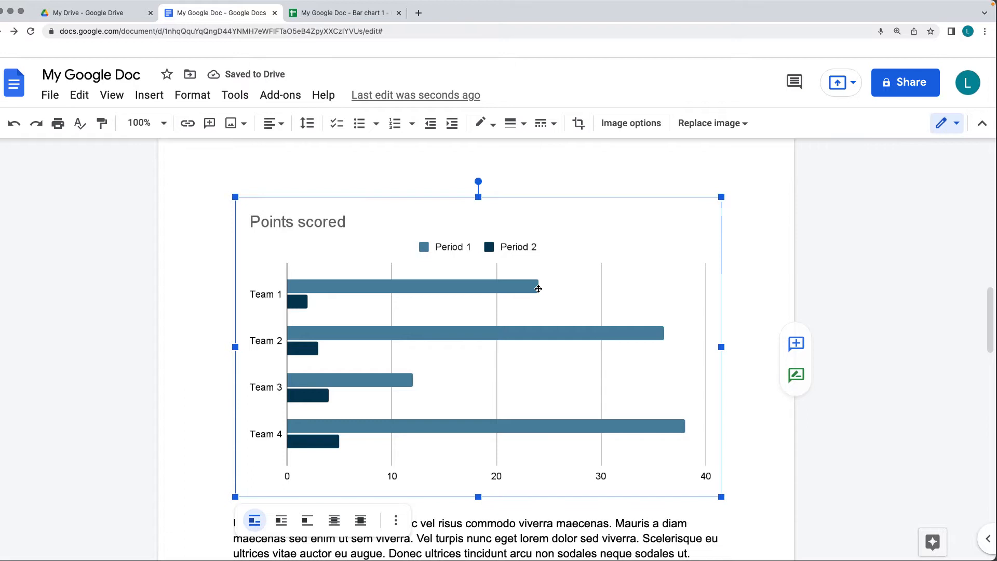
mouse_move(568, 197)
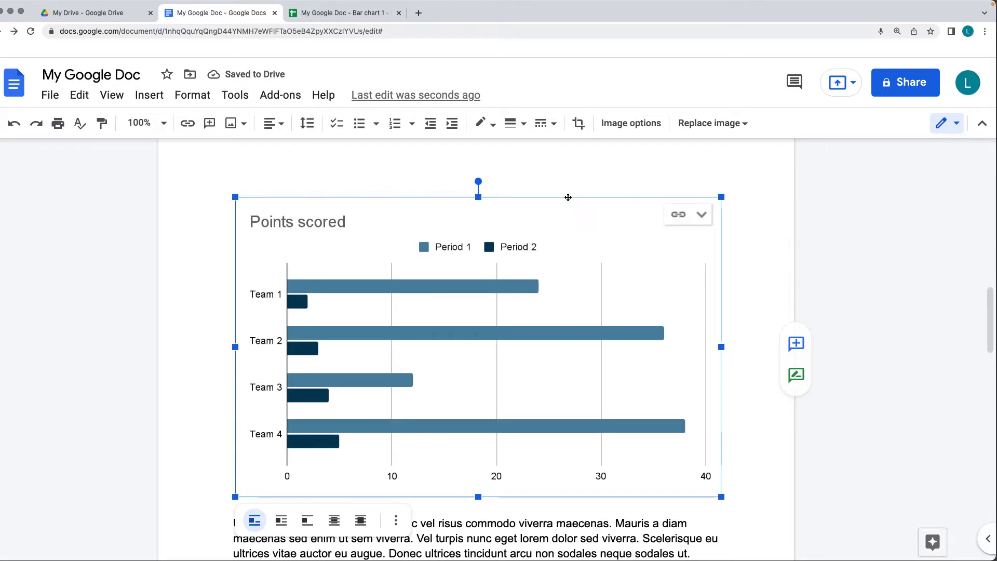
left_click(678, 214)
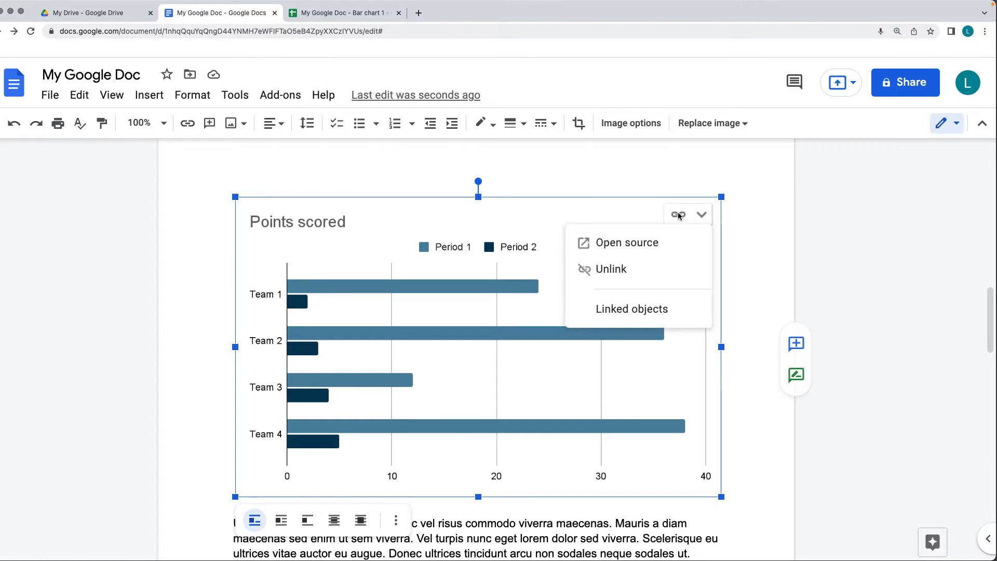
left_click(619, 275)
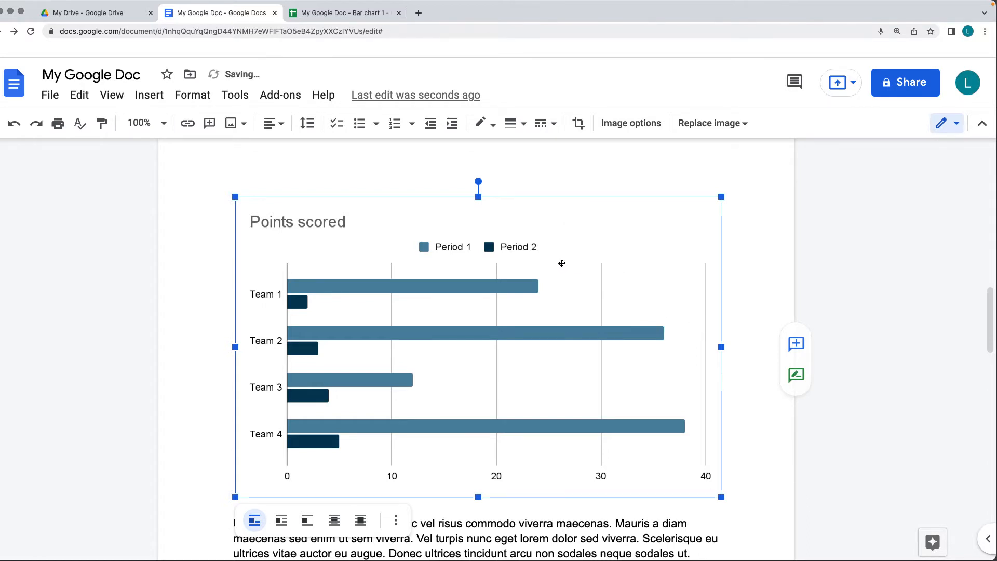
- In the source sheet, enter Period 1 scores 1, 2, 3 for Teams 1–3, then return to the document
left_click(342, 12)
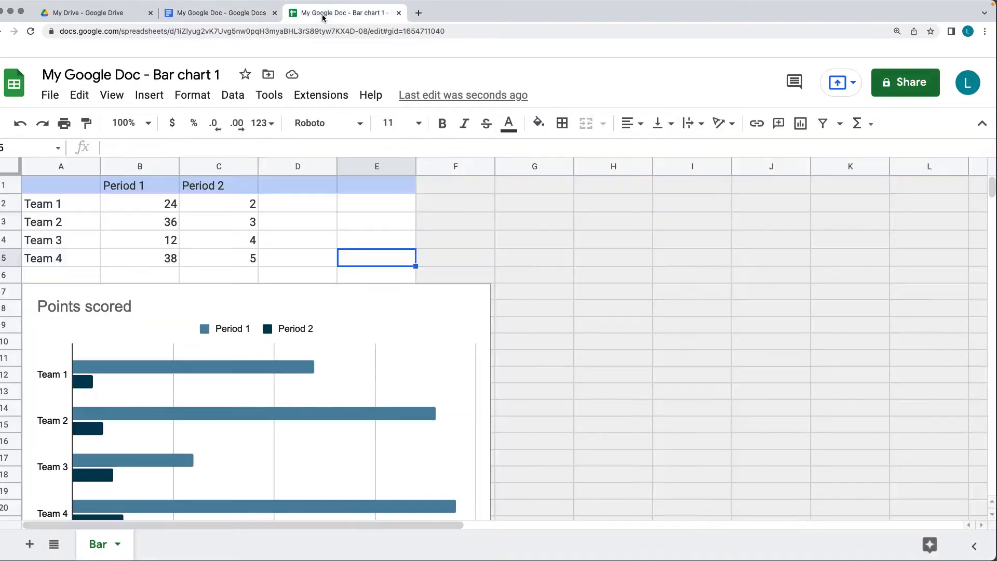
left_click(171, 206)
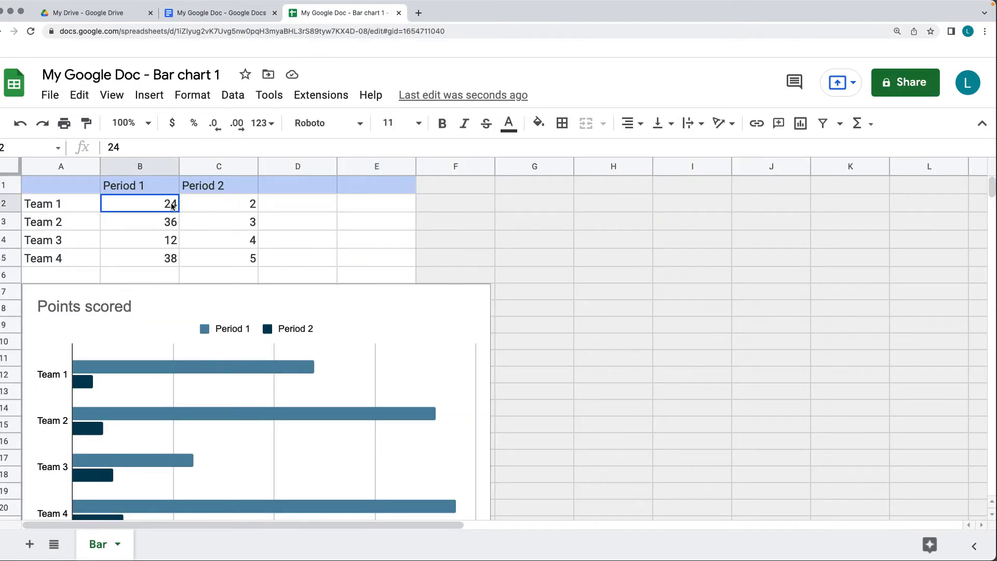
type("1")
key("Return")
type("2")
key("Return")
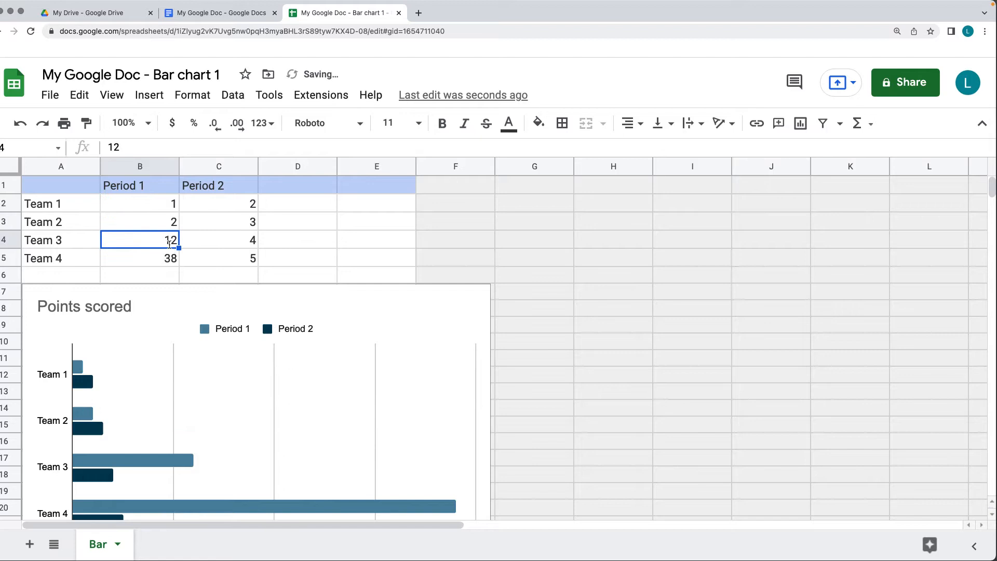
type("3")
key("Return")
left_click(217, 12)
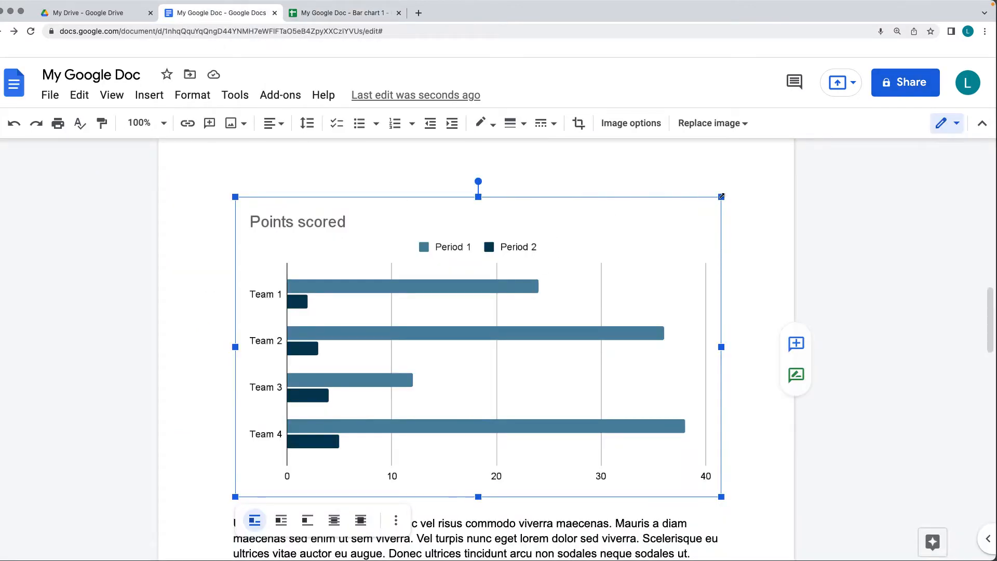
- Nudge the chart's size and rotation, undo the rotation, and dismiss its context menu
left_click_drag(721, 197, 722, 195)
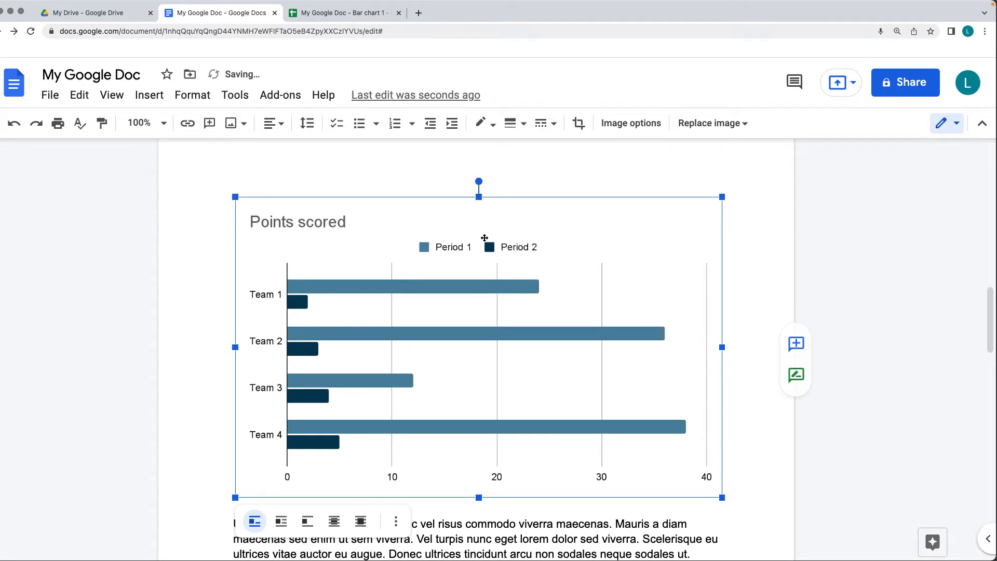
mouse_move(479, 183)
left_mouse_down()
mouse_move(490, 193)
mouse_move(479, 185)
left_mouse_up()
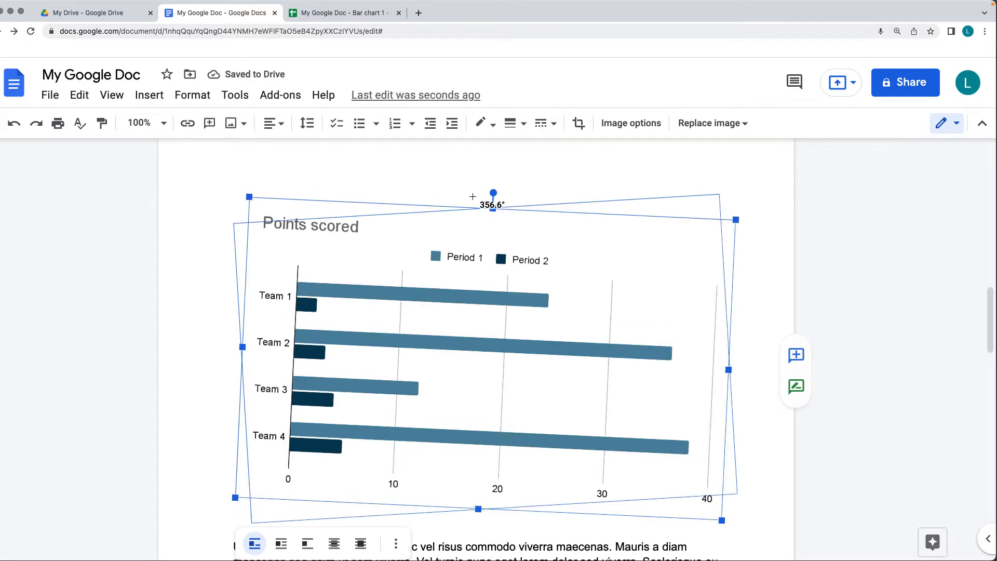
key("ctrl+z")
right_click(497, 269)
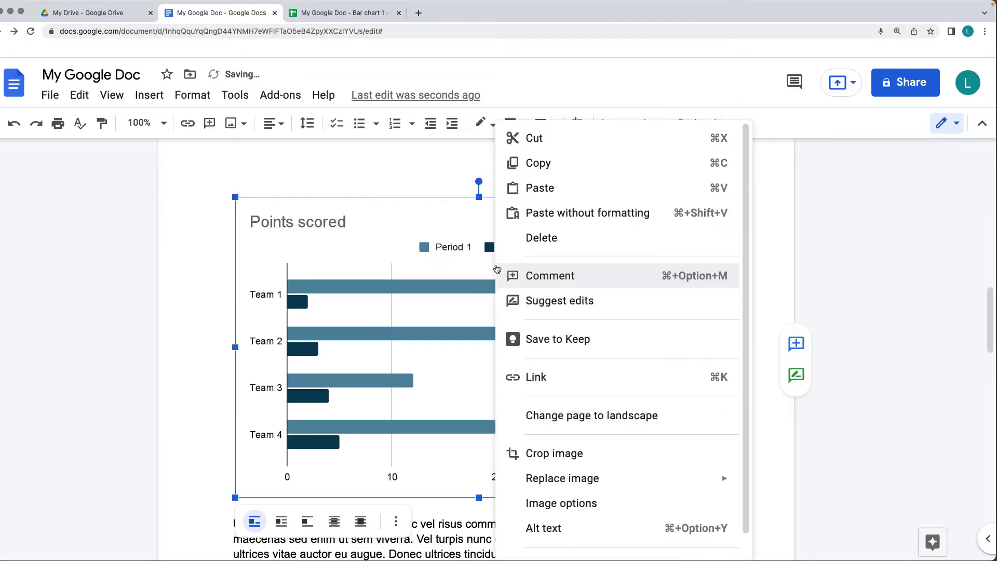
left_click(436, 267)
right_click(437, 268)
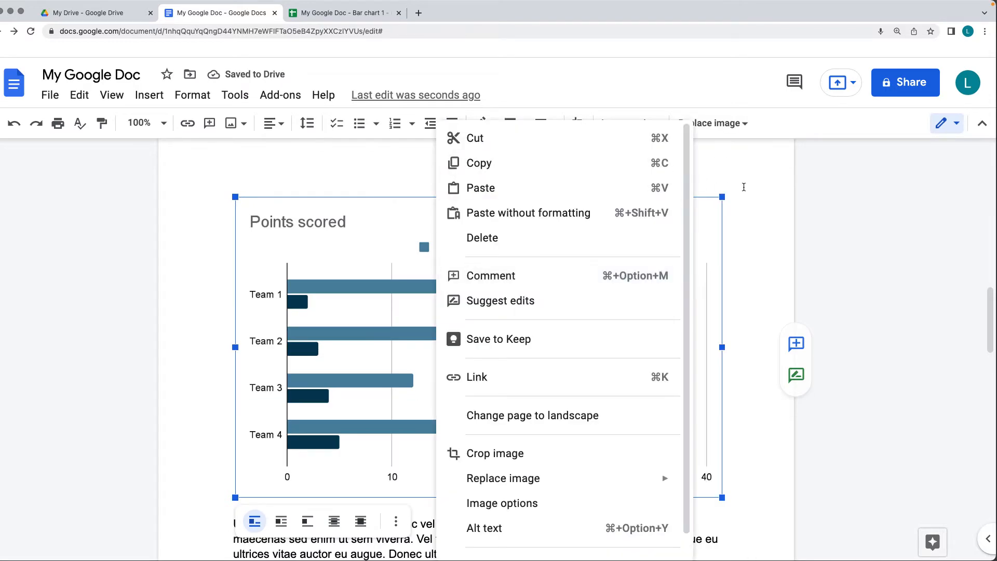
left_click(607, 253)
- Recolor the Points scored chart with the Light 5 green preset via Image options
left_click(545, 297)
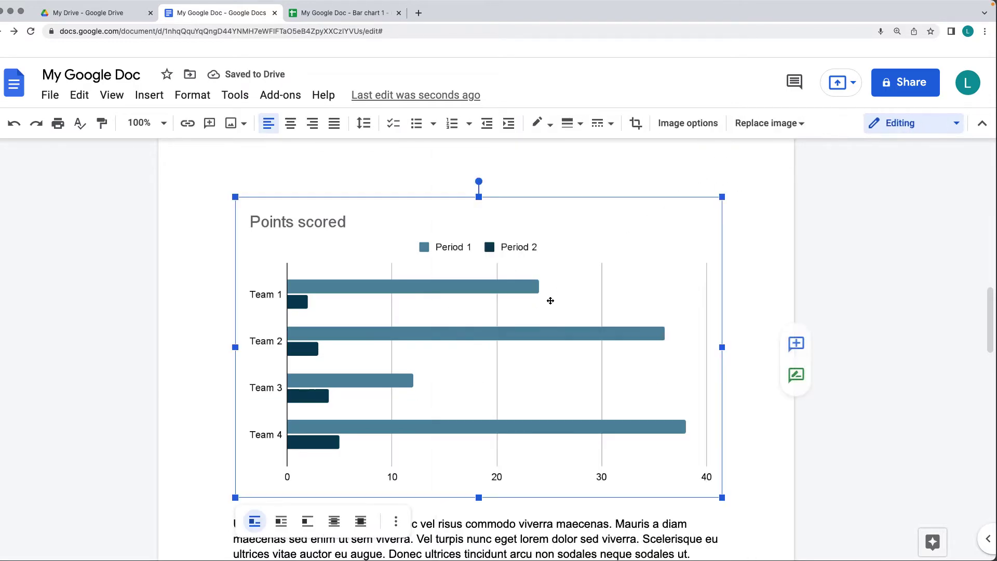
left_click(688, 122)
left_click(824, 313)
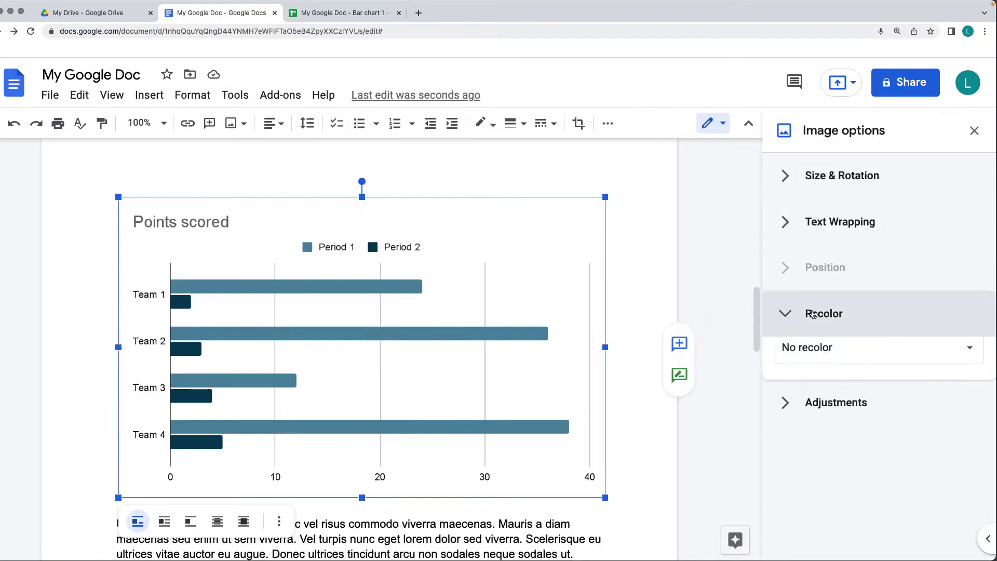
left_click(822, 355)
left_click(859, 415)
left_click(716, 354)
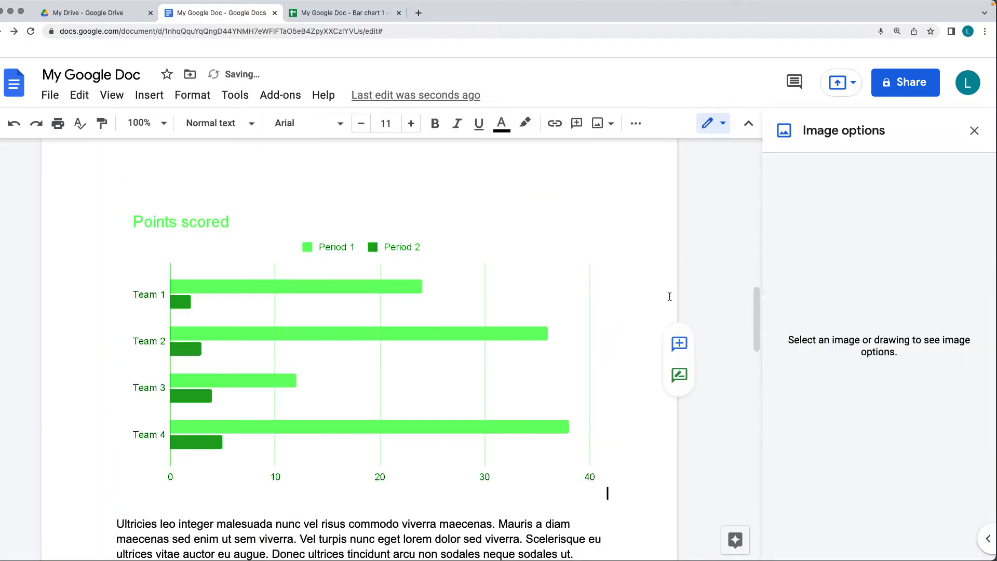
scroll(362, 335, "down", 5)
scroll(315, 334, "down", 5)
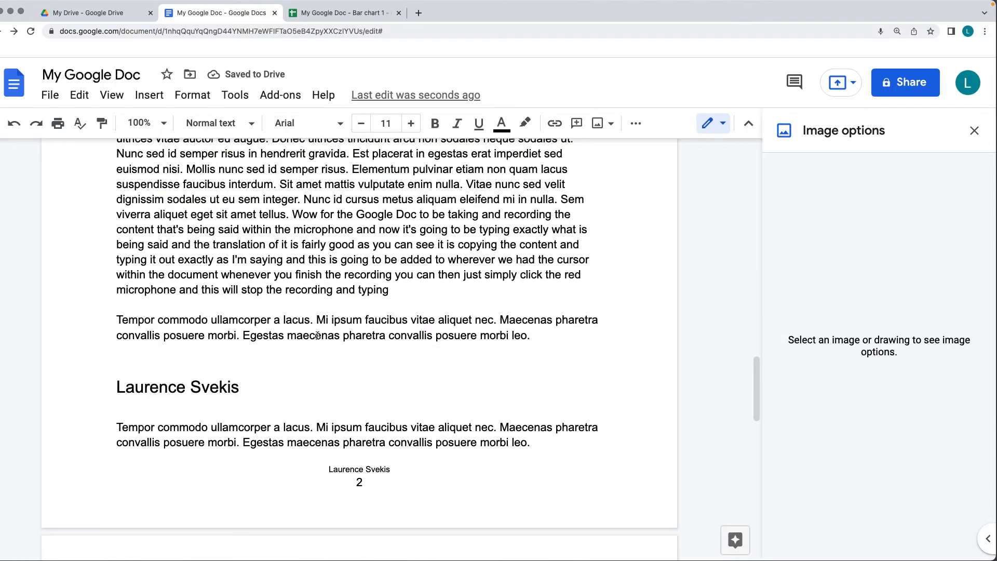
- Insert a horizontal line above the Tempor paragraph and place the caret on the blank line above it
left_click(148, 94)
mouse_move(192, 95)
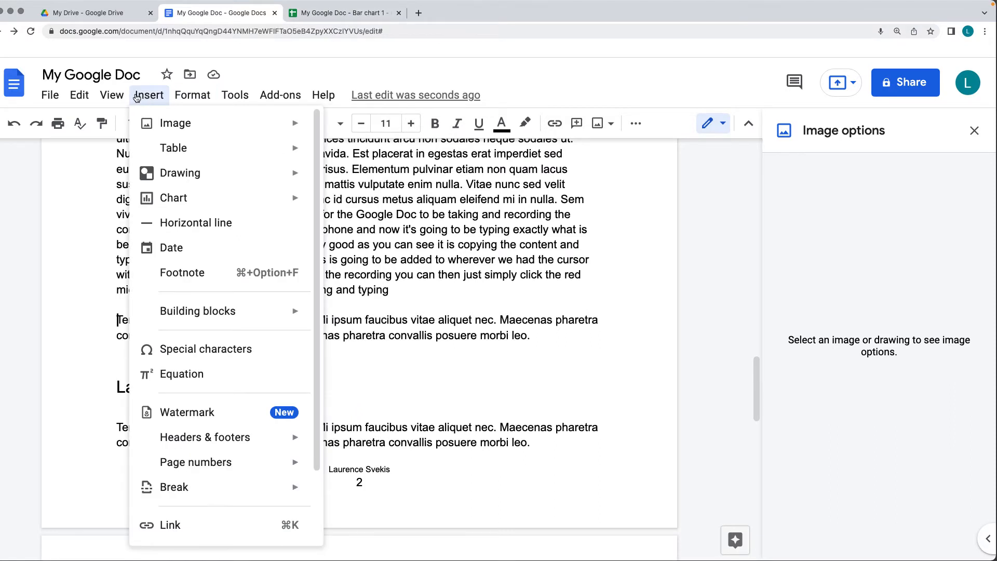
left_click(211, 223)
left_click(131, 316)
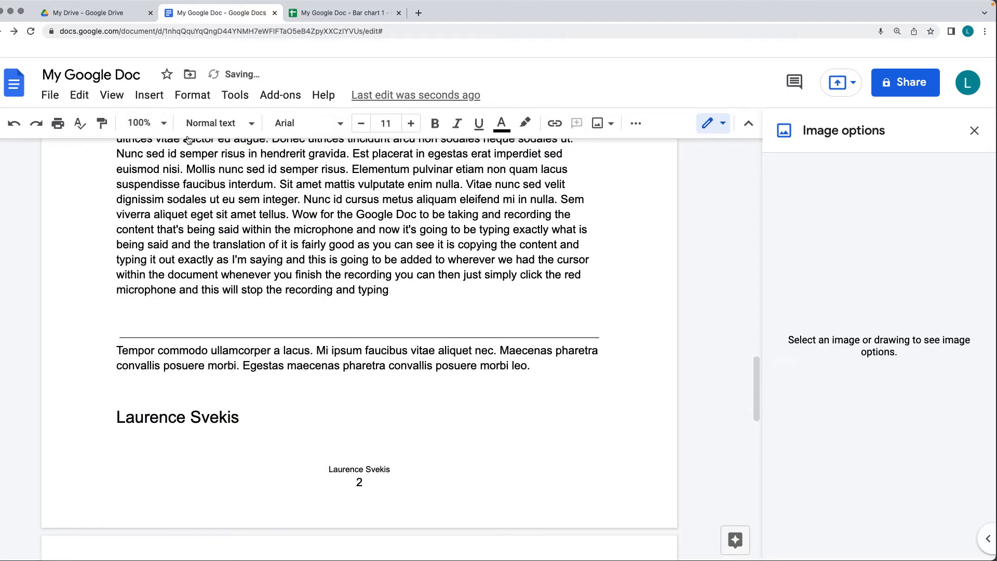
left_click(149, 95)
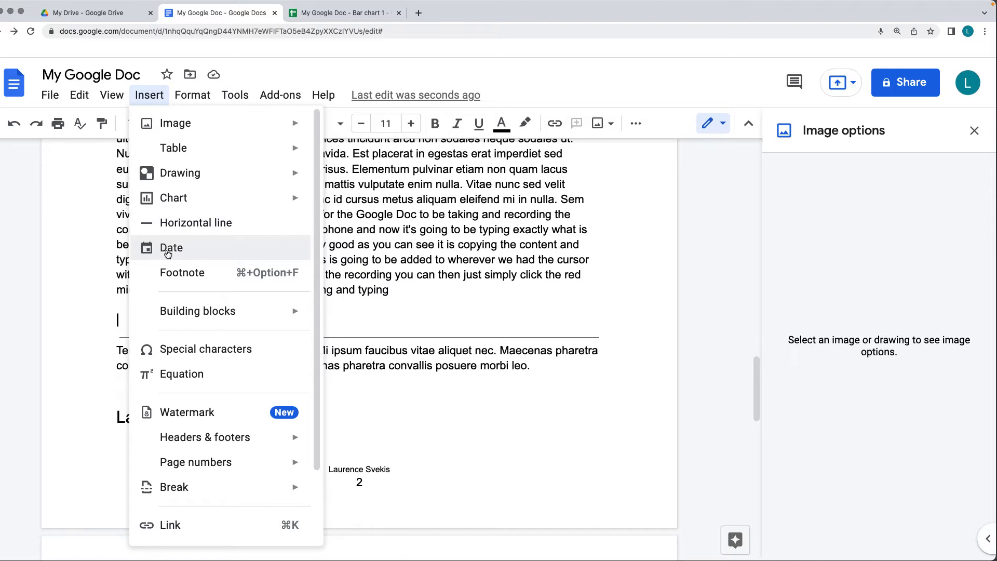
- Insert a footnote and type test in the footnote text and in the body
left_click(177, 278)
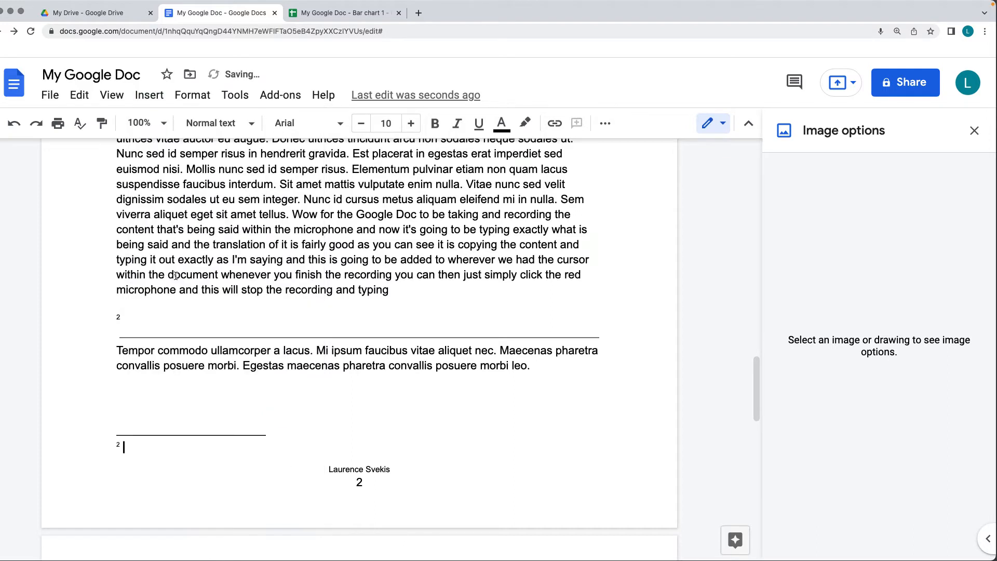
left_click_drag(110, 323, 122, 321)
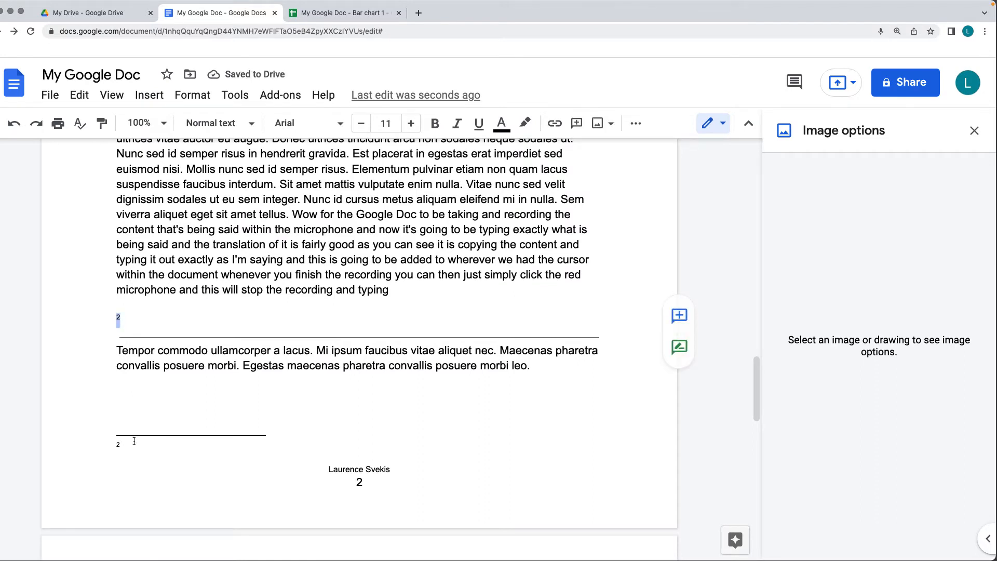
left_click(134, 441)
type("test")
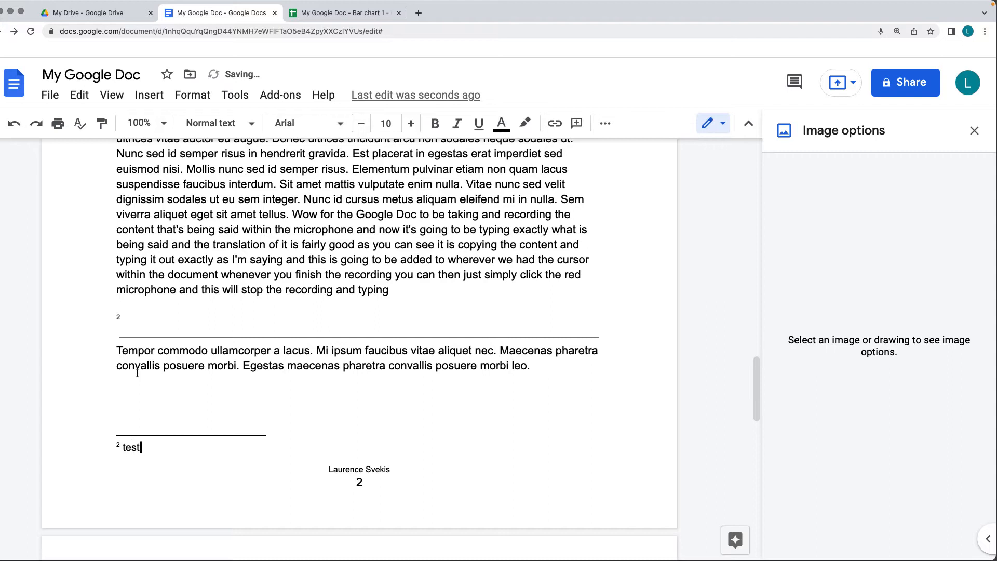
left_click(124, 318)
type("test")
left_click(142, 447)
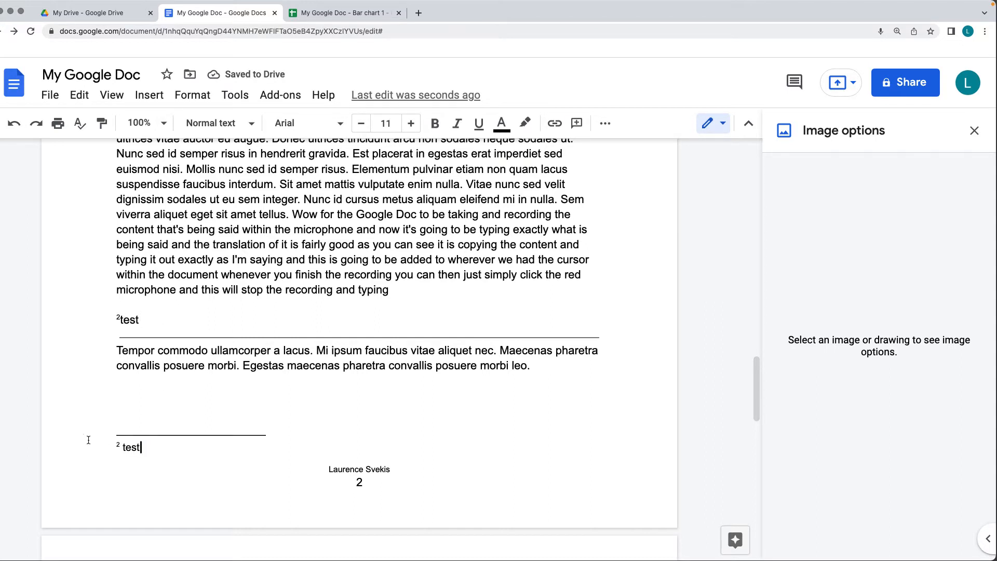
- Delete back from after 'typing' to join test onto the paragraph and remove the footnote
left_click(404, 288)
key("Delete")
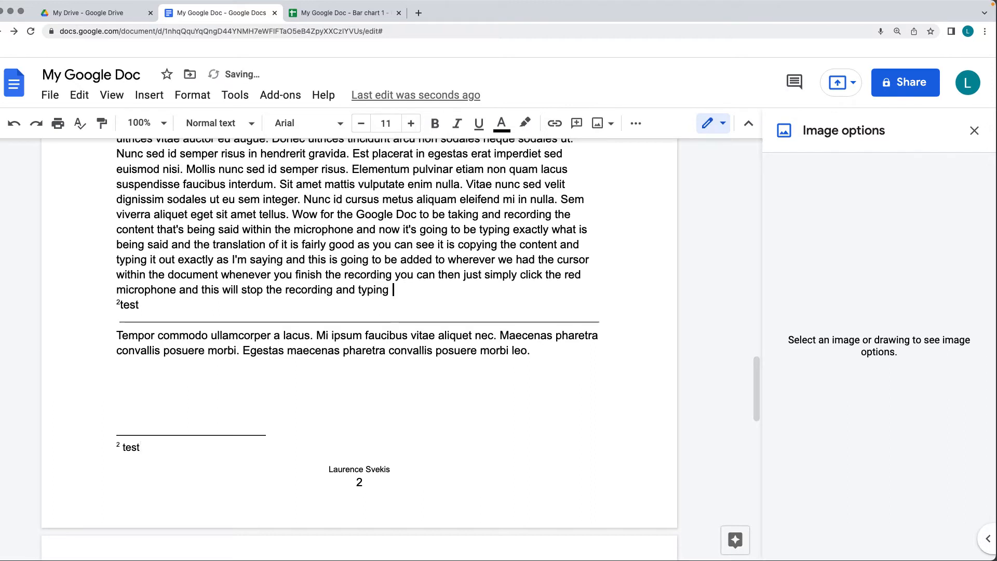
key("Delete")
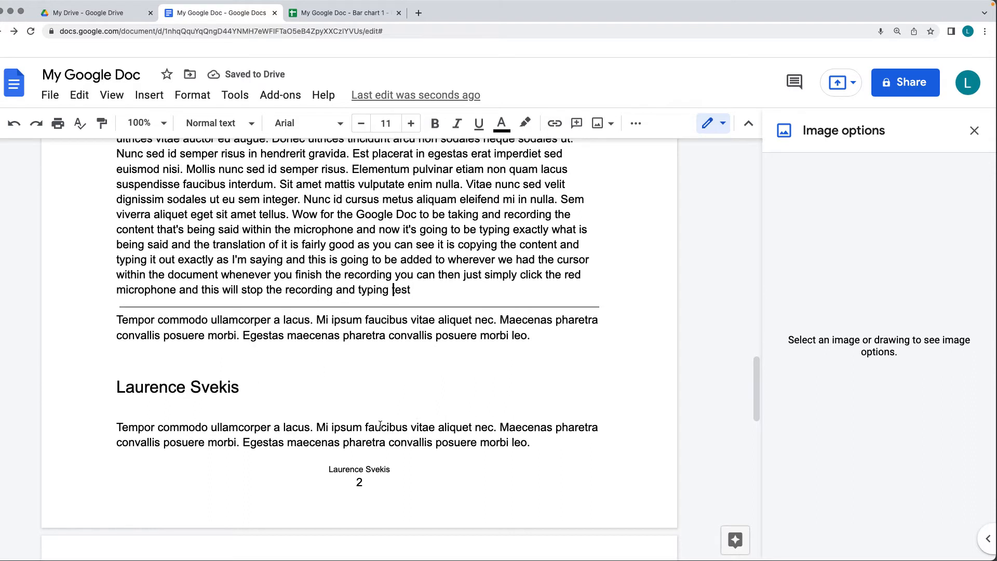
left_click(149, 94)
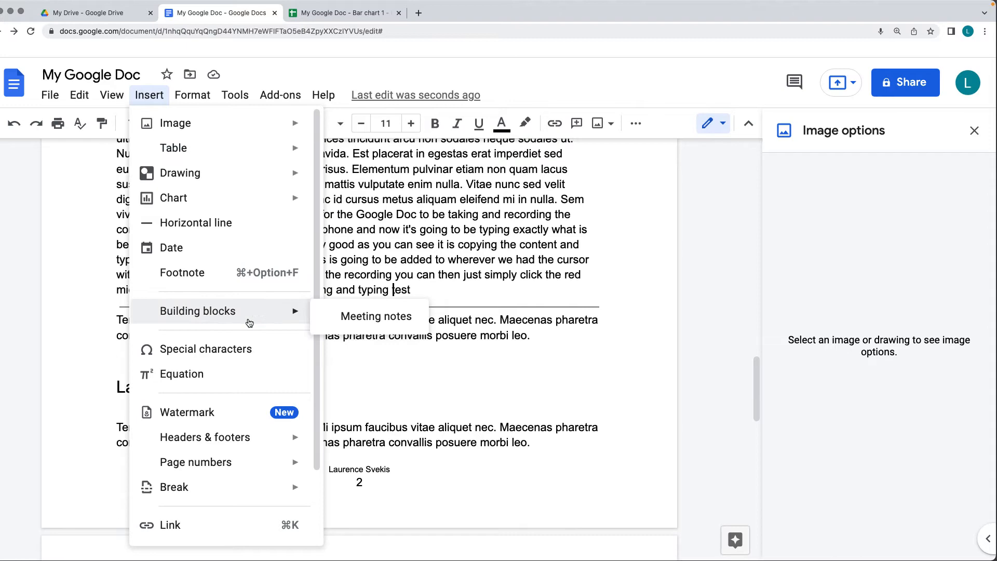
mouse_move(196, 311)
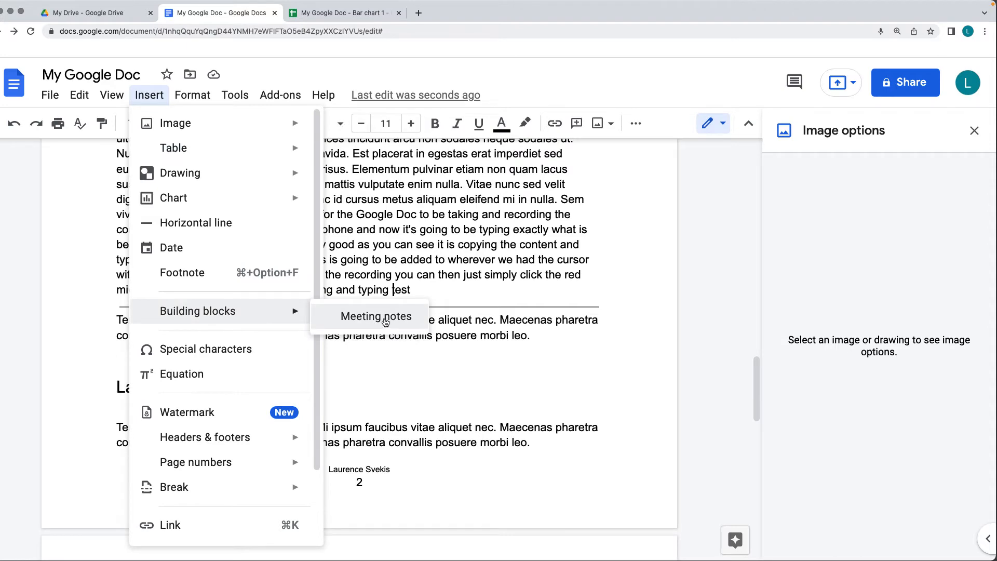
left_click(384, 318)
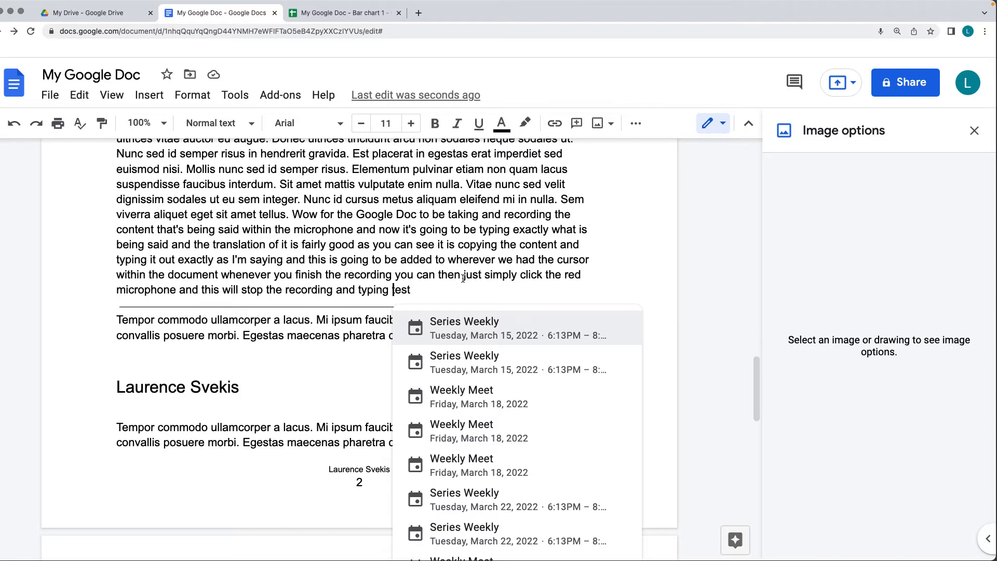
left_click(446, 292)
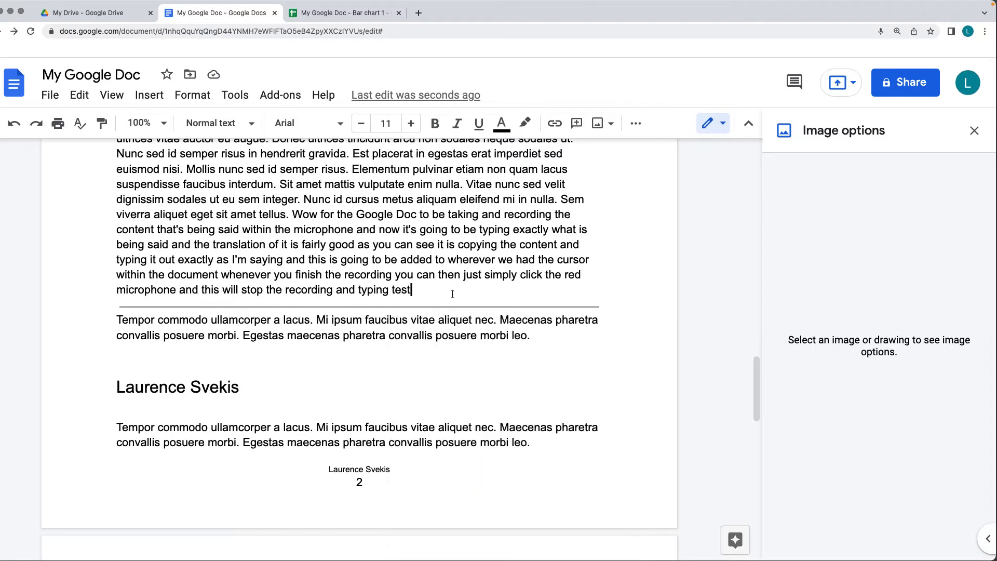
- In Insert special characters, sketch a smiley and insert two grinning-face emojis after test
left_click(148, 95)
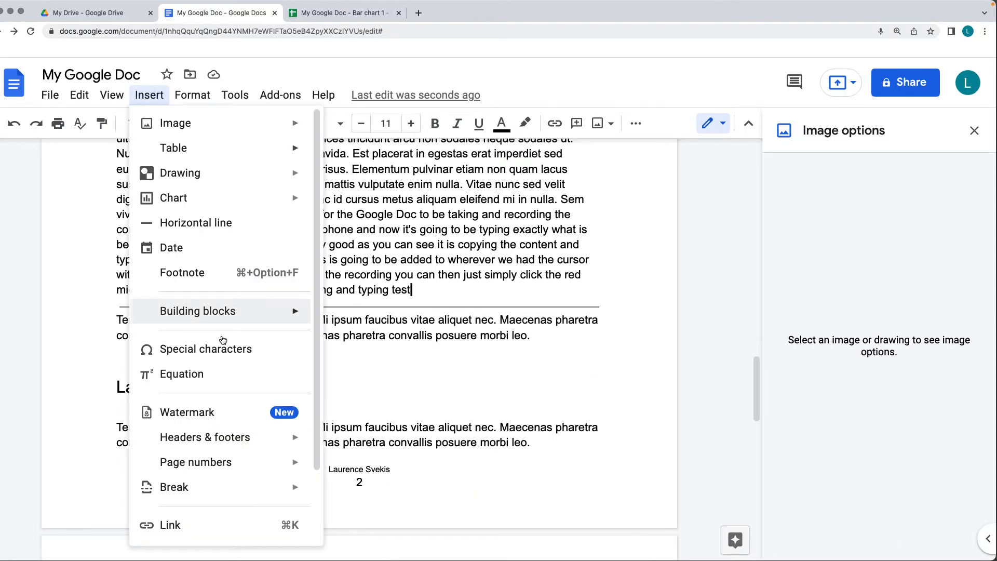
left_click(218, 352)
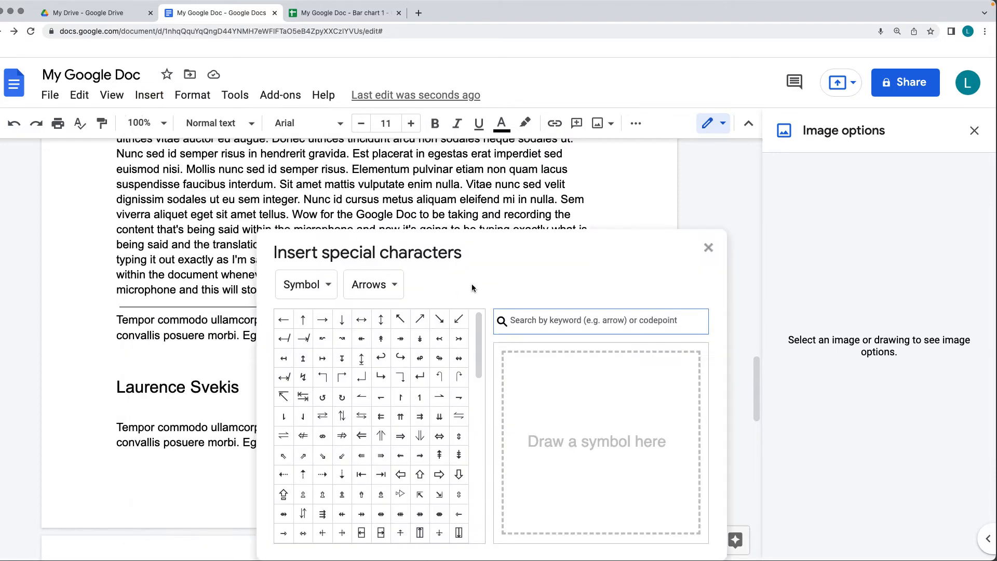
left_click(307, 284)
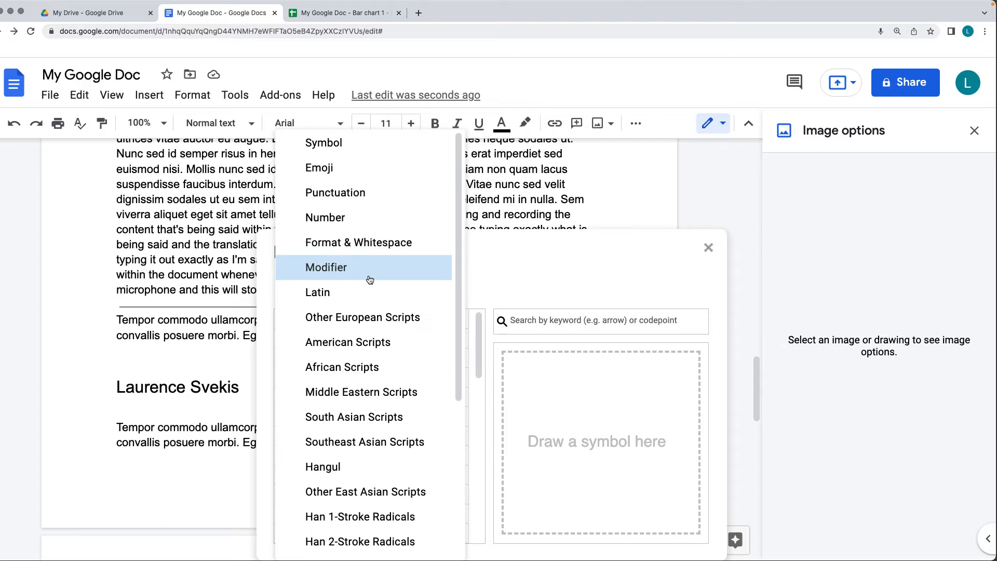
left_click(521, 279)
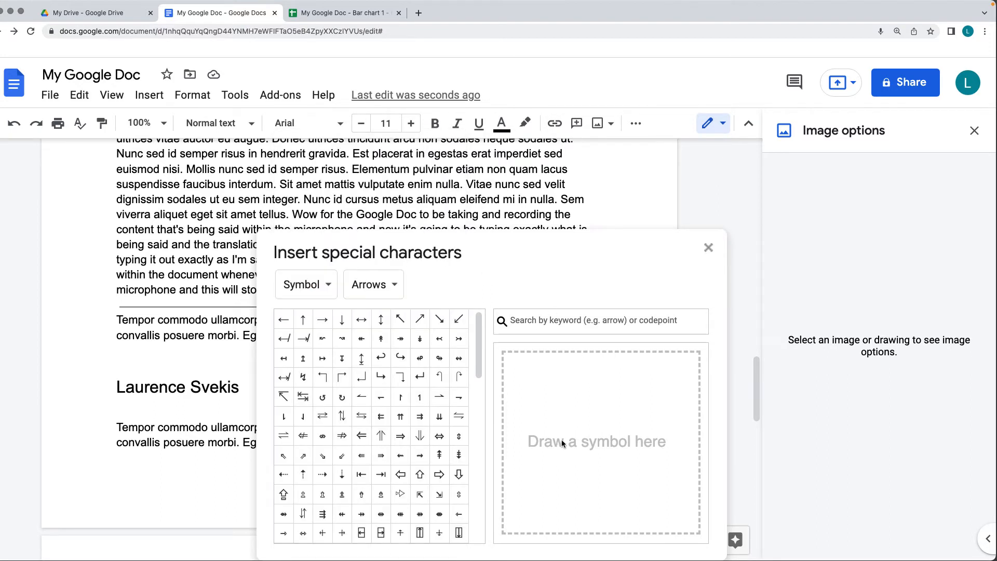
left_click_drag(635, 489, 642, 486)
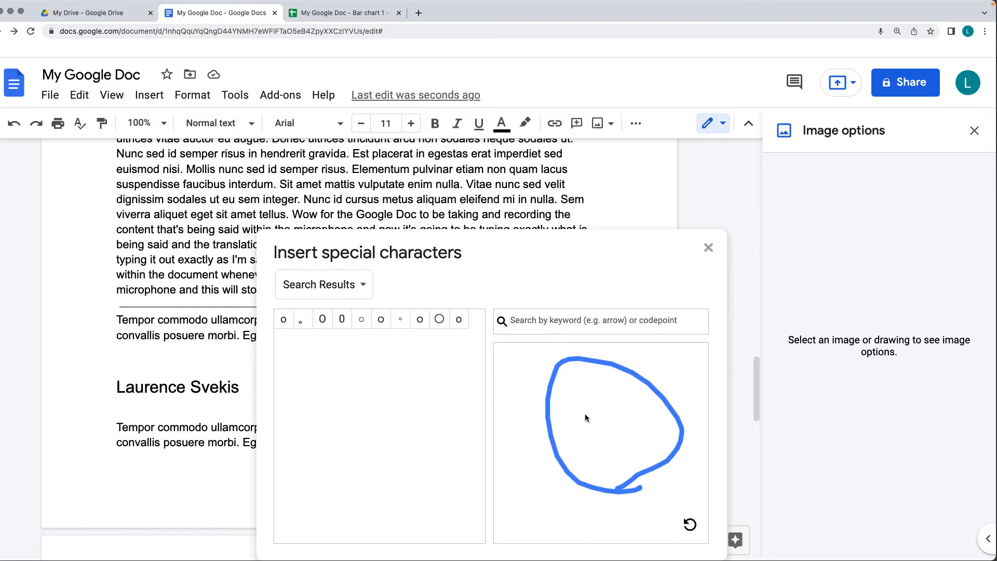
left_click(569, 403)
left_click(605, 402)
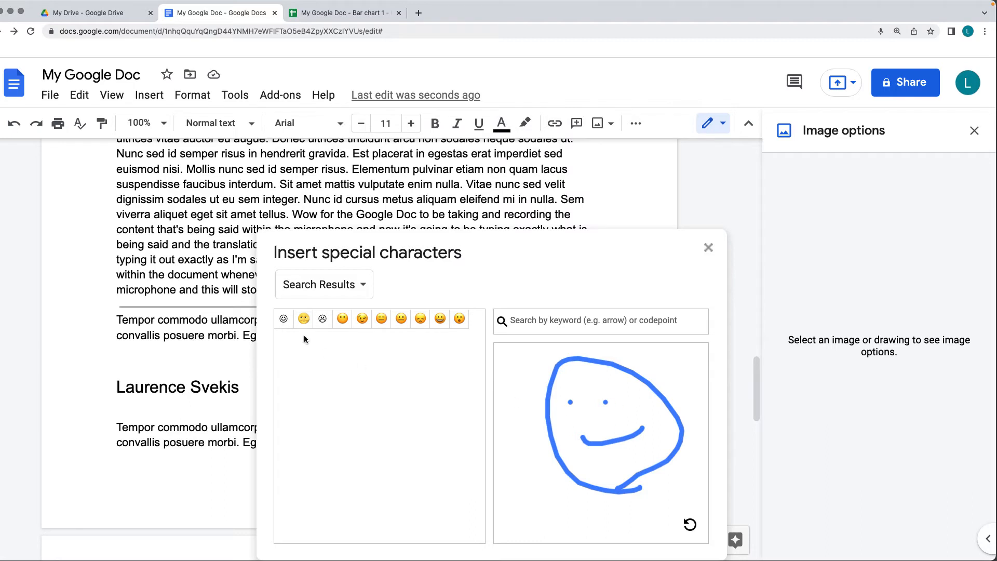
left_click(436, 321)
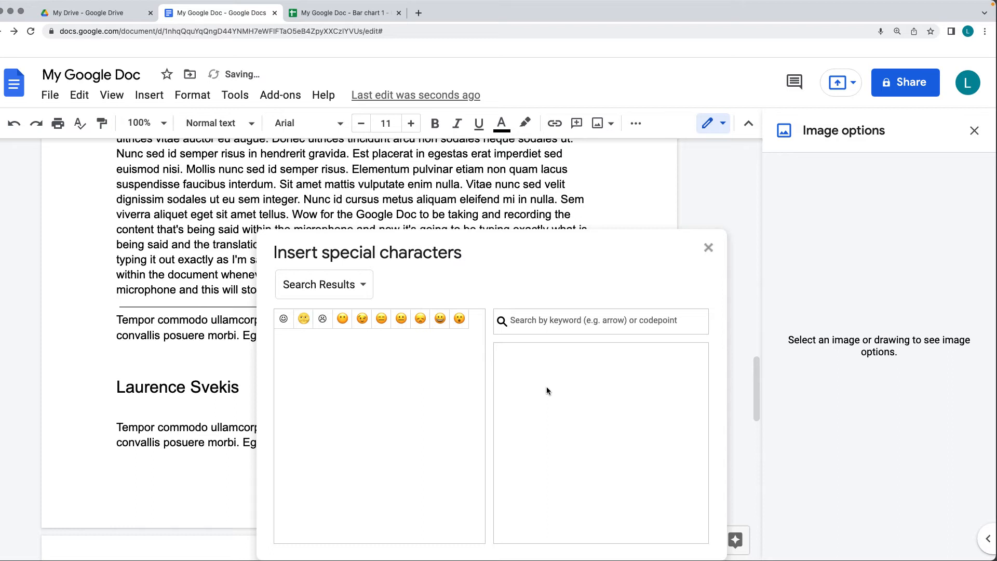
left_click(709, 247)
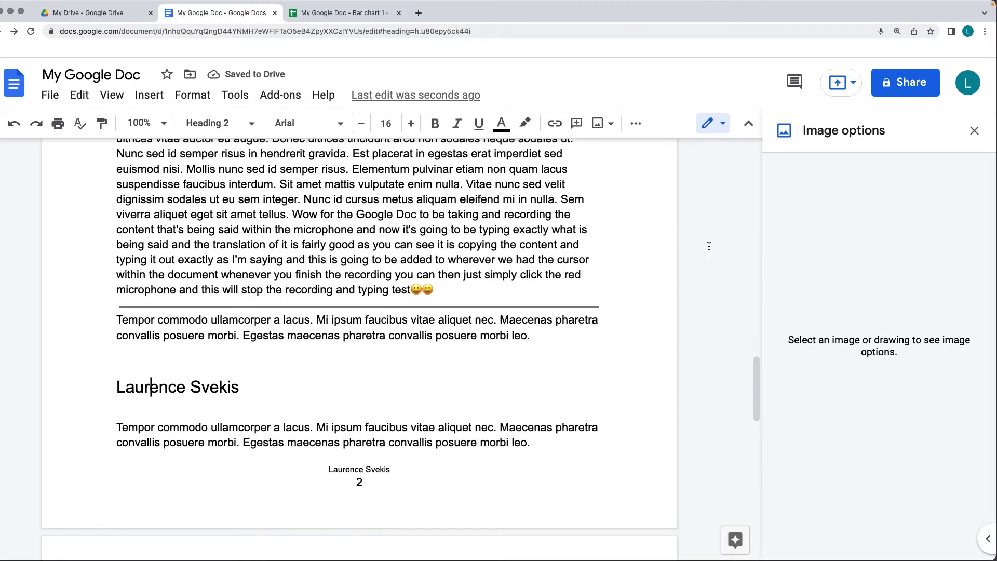
- Select the final t and both emojis and set their font size to 72
left_click_drag(456, 281, 433, 289)
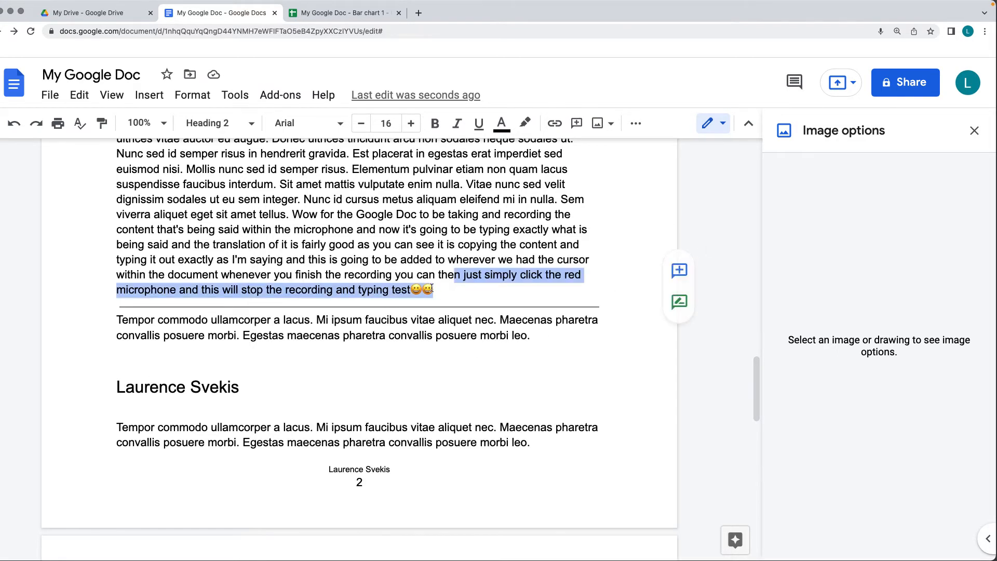
left_click(435, 289)
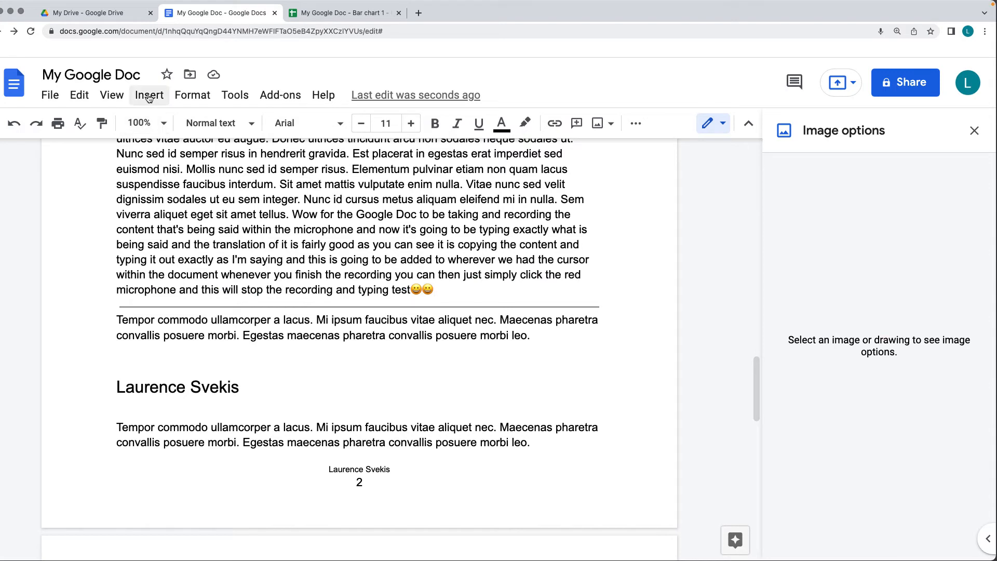
key("shift+Left")
key("shift+Left")
left_click(385, 123)
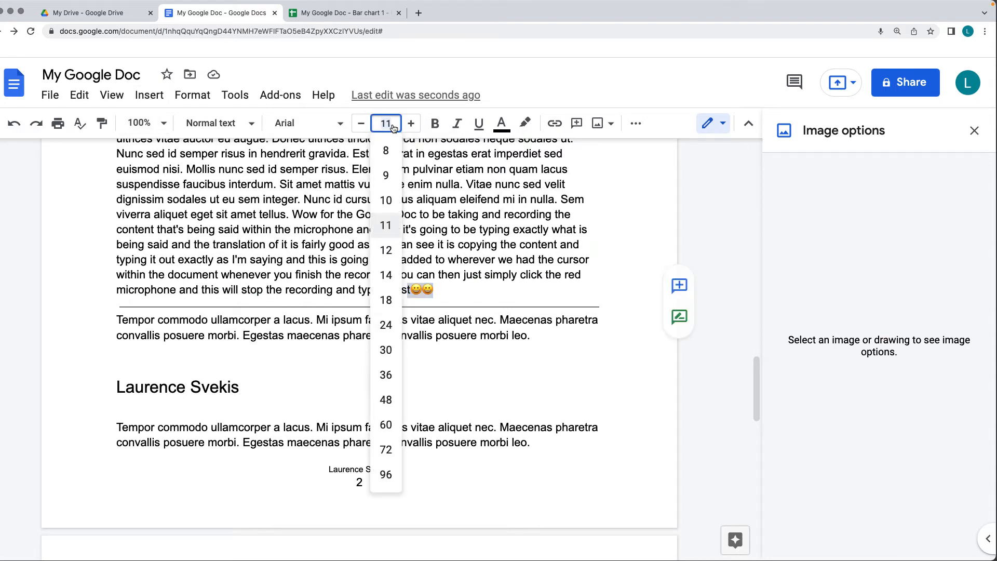
left_click(387, 450)
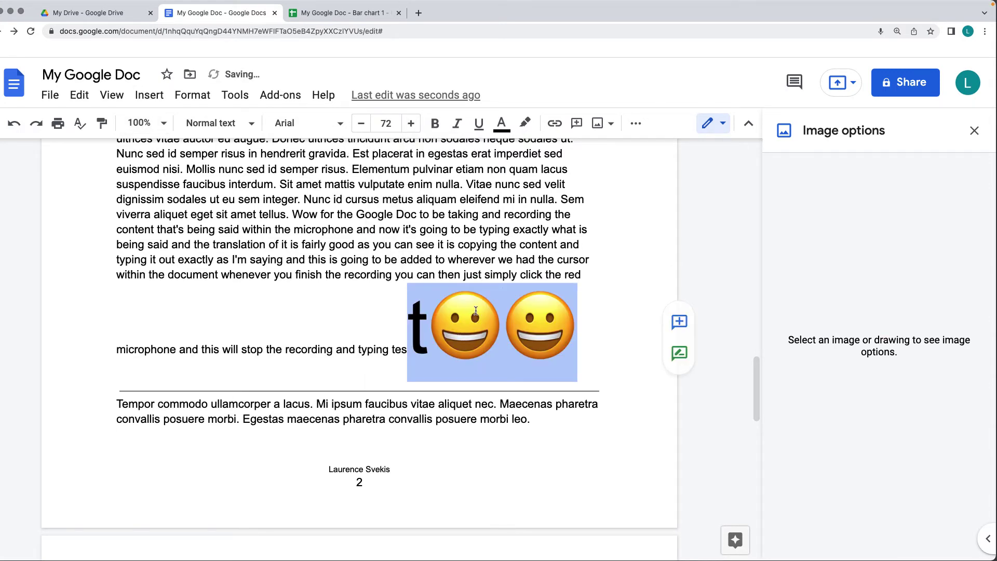
left_click(582, 325)
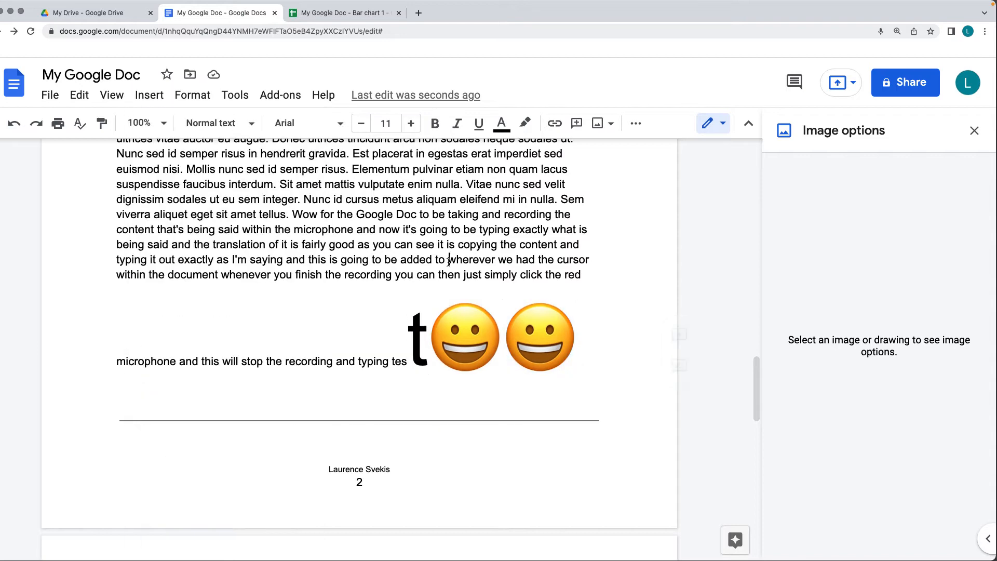
- Insert an equation with a union symbol from Math operations before the word 'wherever'
left_click(148, 94)
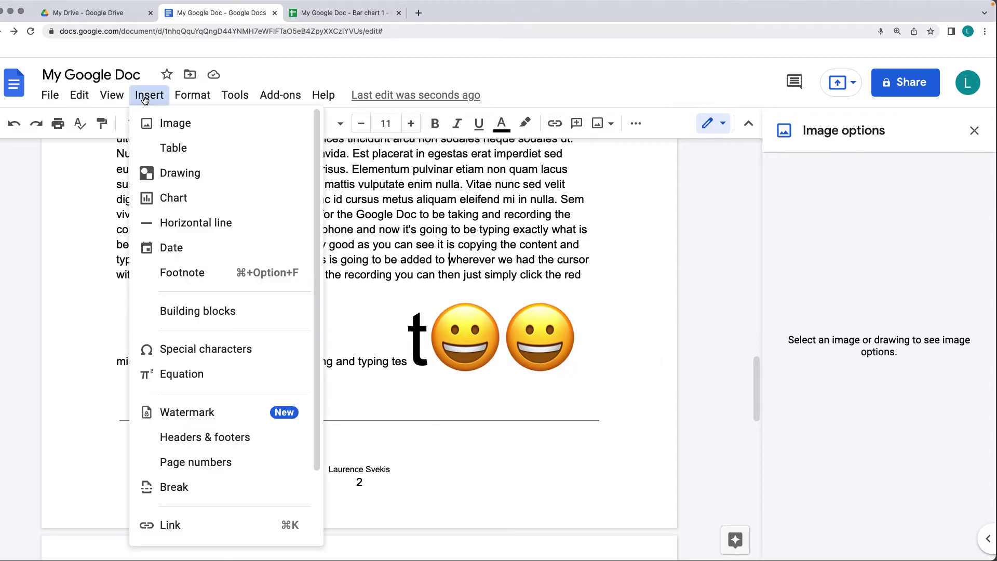
left_click(182, 375)
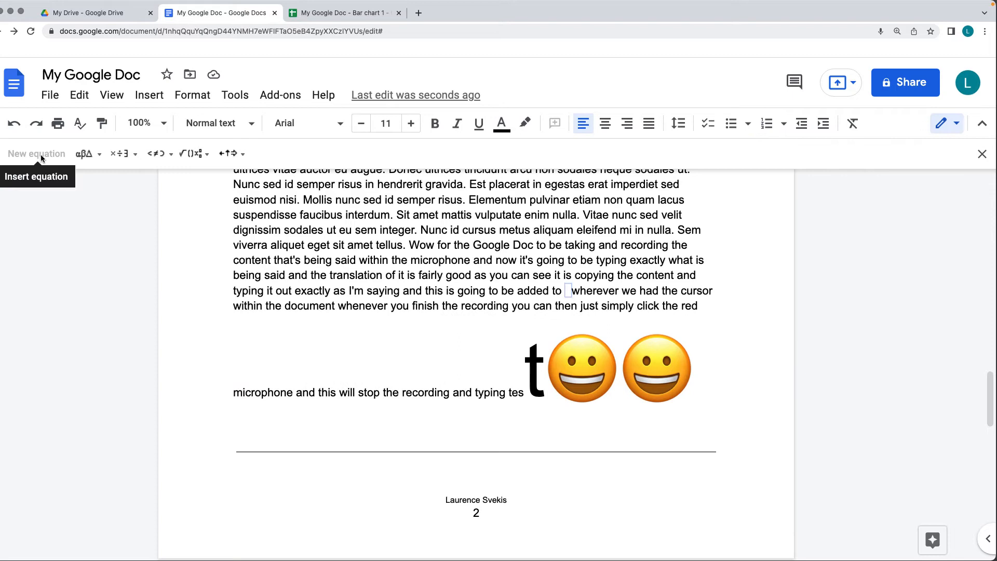
left_click(88, 154)
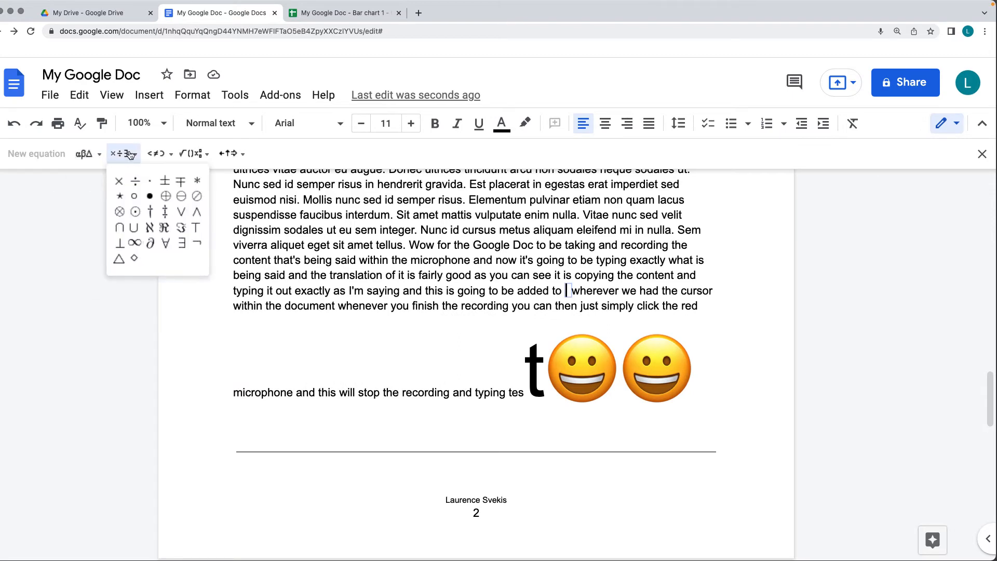
left_click(194, 154)
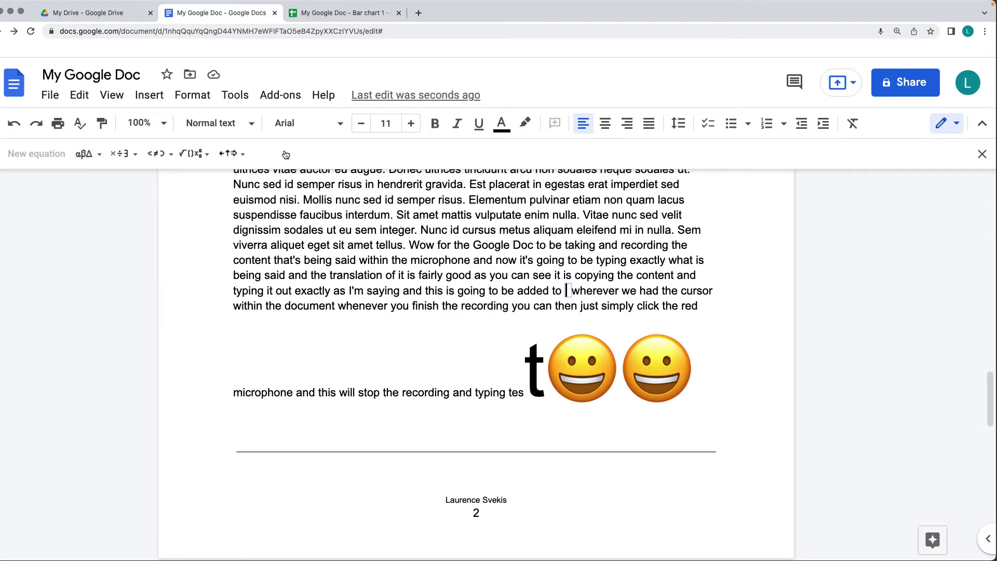
left_click(189, 154)
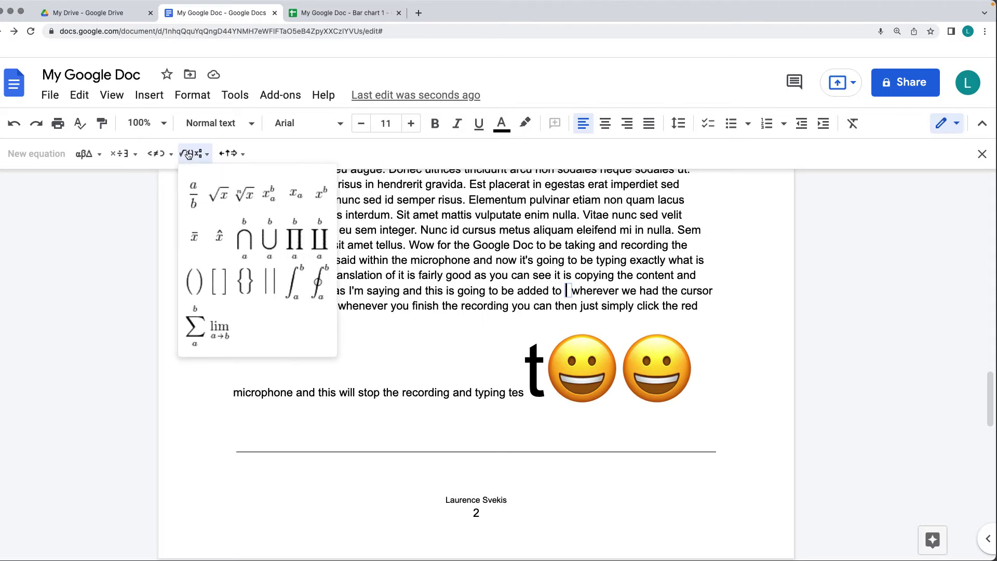
left_click(267, 242)
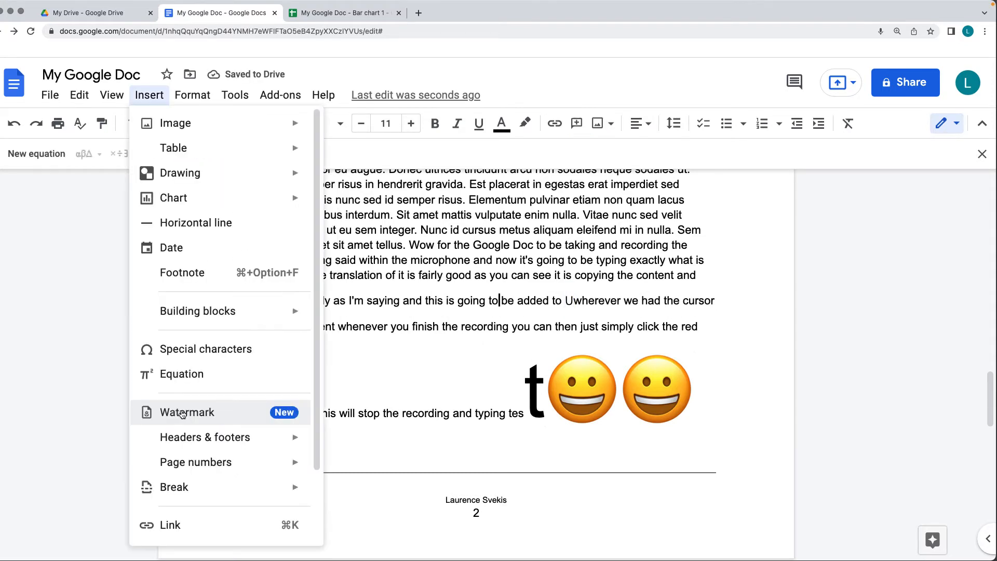
- Set the graduation-cap D picture as the page watermark at 50% scale
left_click(184, 413)
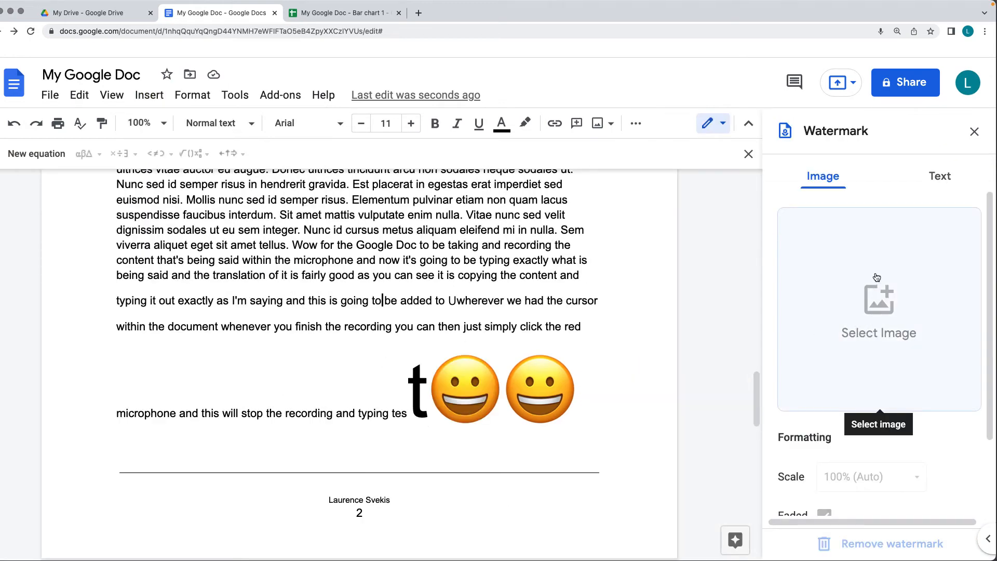
left_click(882, 307)
double_click(599, 319)
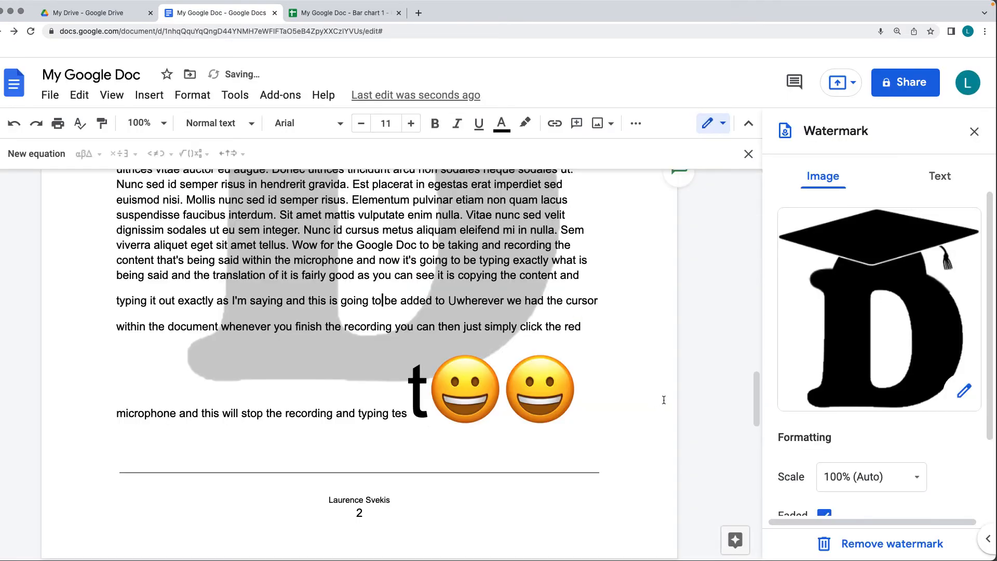
scroll(664, 399, "up", 5)
scroll(663, 399, "up", 5)
scroll(664, 399, "up", 5)
scroll(664, 400, "up", 5)
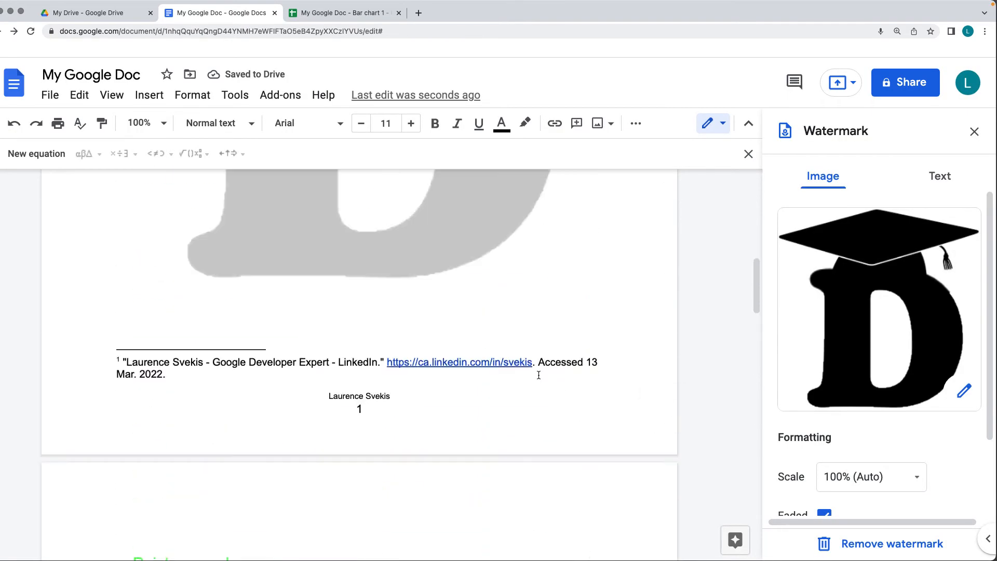
scroll(538, 375, "up", 8)
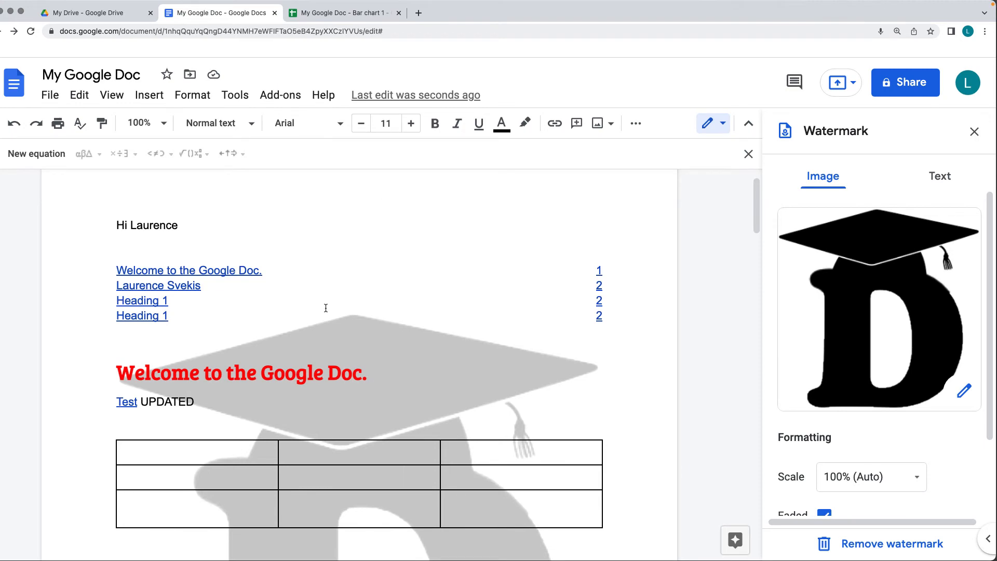
scroll(326, 307, "down", 5)
scroll(326, 308, "down", 5)
left_click(872, 476)
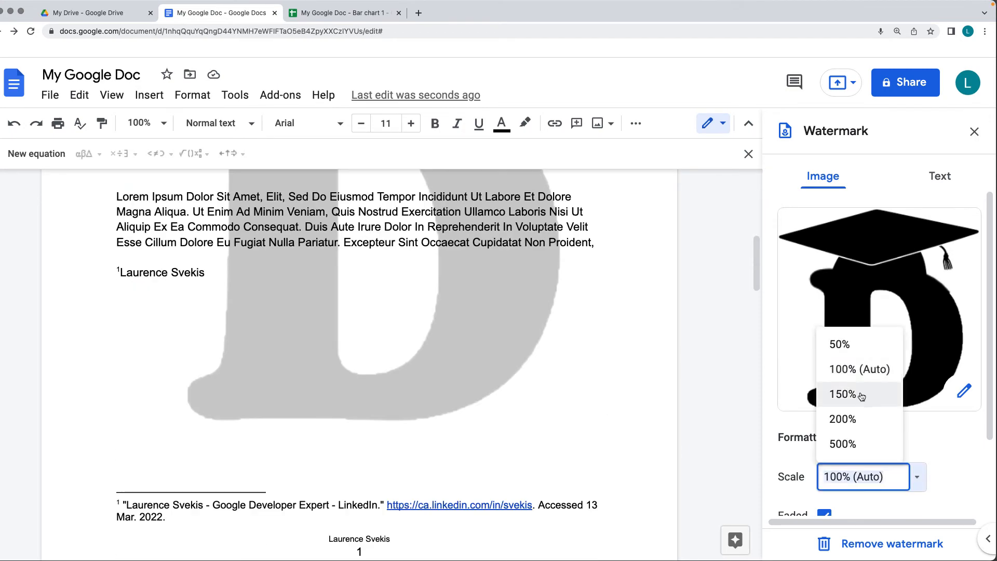
left_click(840, 344)
scroll(654, 327, "up", 5)
scroll(655, 327, "up", 5)
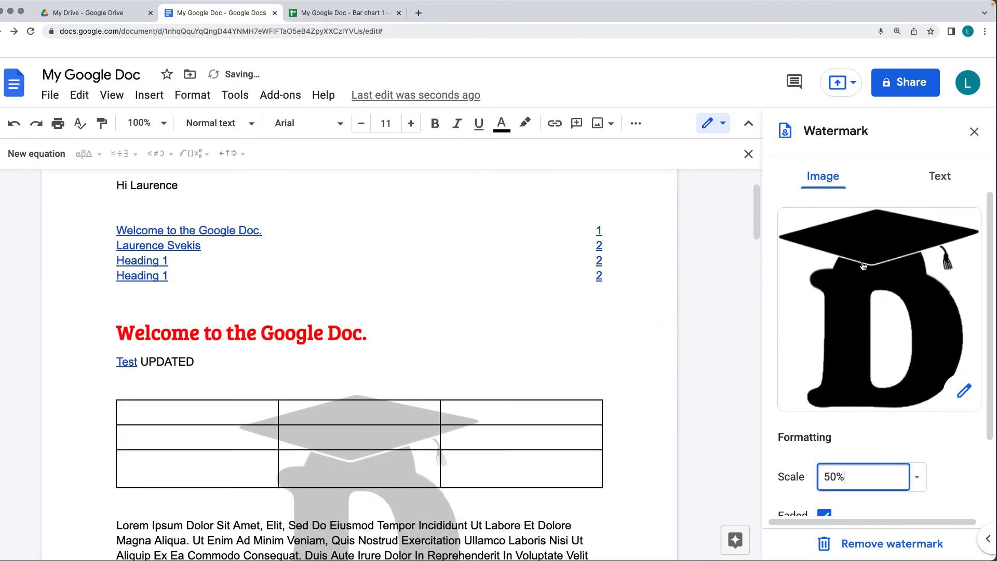
- Switch to a diagonal text watermark reading 'Laurence Svekis' and apply it
left_click(940, 176)
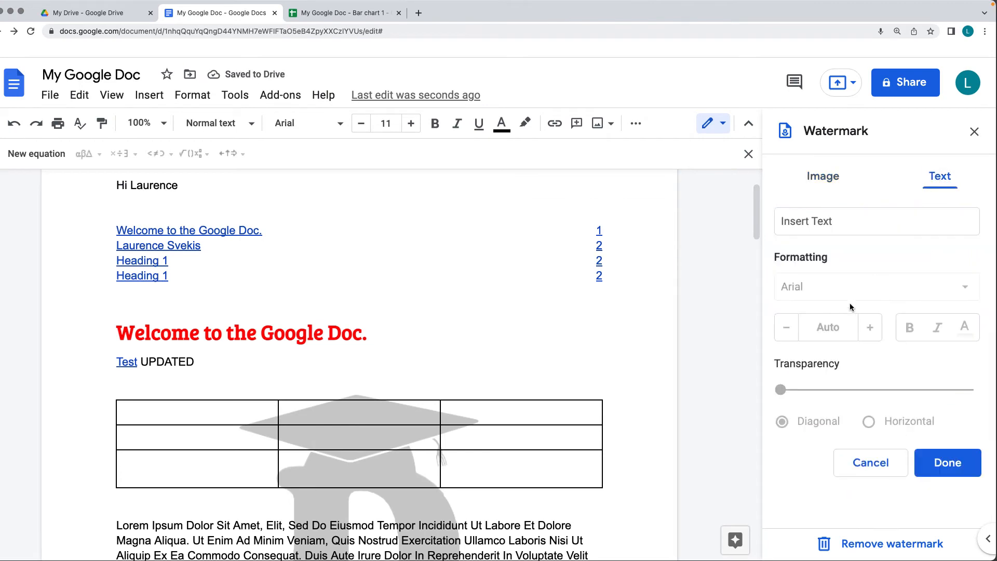
left_click(831, 226)
type("Laurence Svekis")
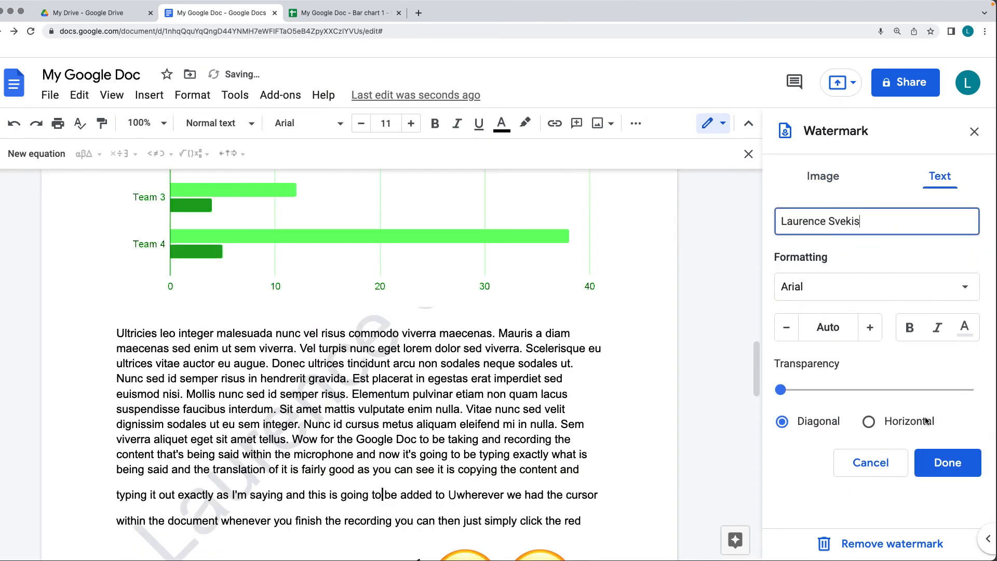
left_click(947, 462)
scroll(479, 385, "down", 15)
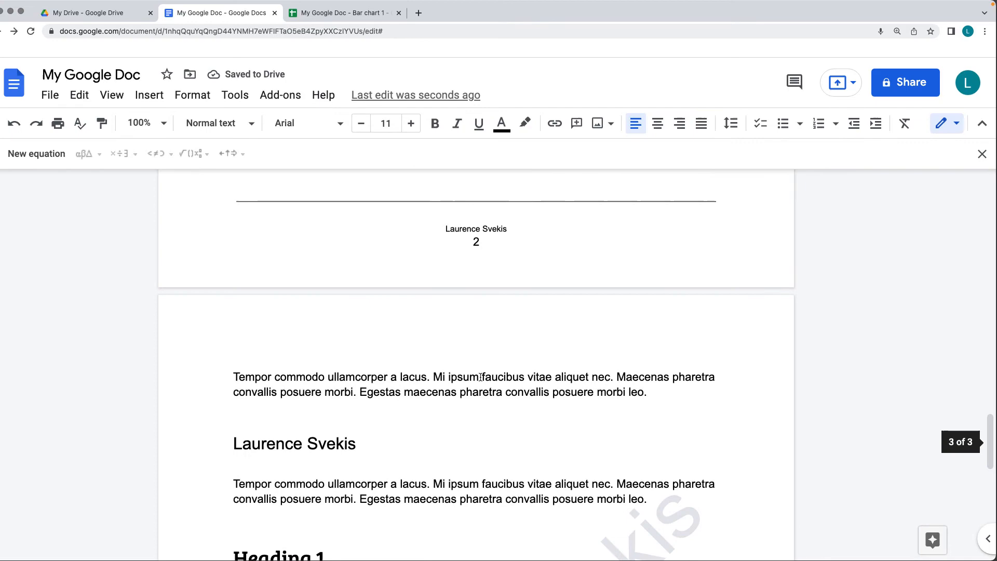
scroll(498, 350, "down", 3)
scroll(546, 312, "up", 1)
scroll(570, 284, "up", 4)
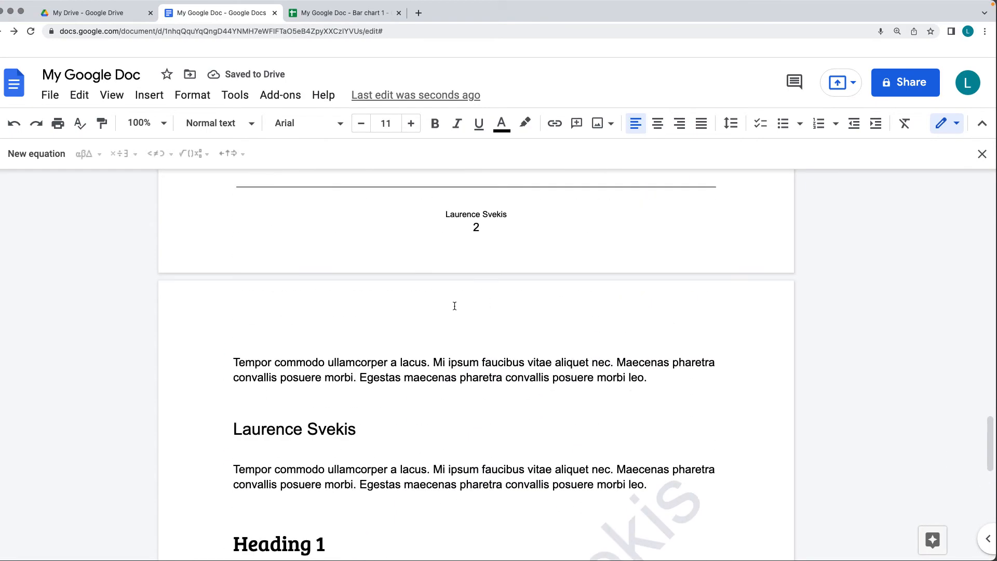
scroll(429, 303, "down", 6)
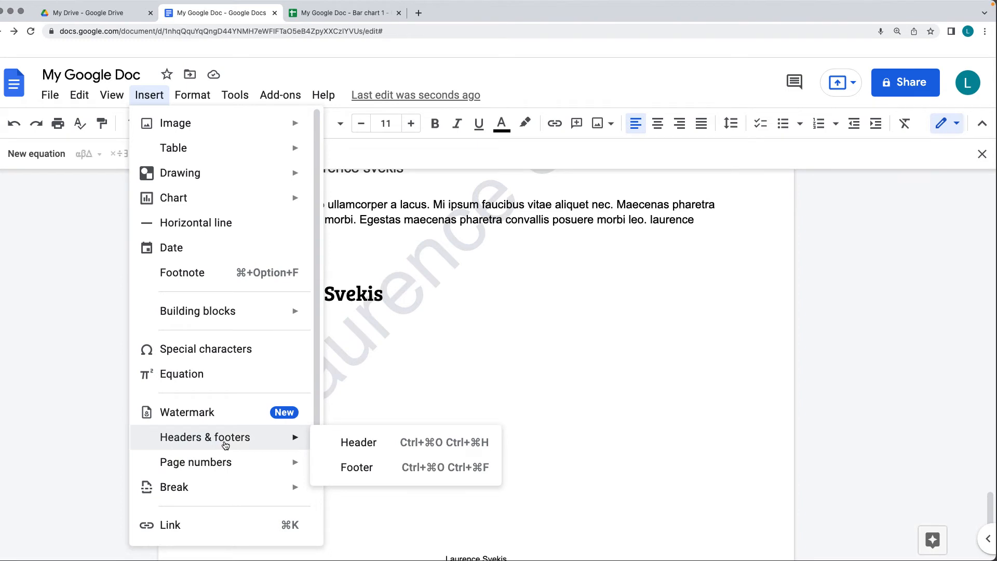
mouse_move(174, 487)
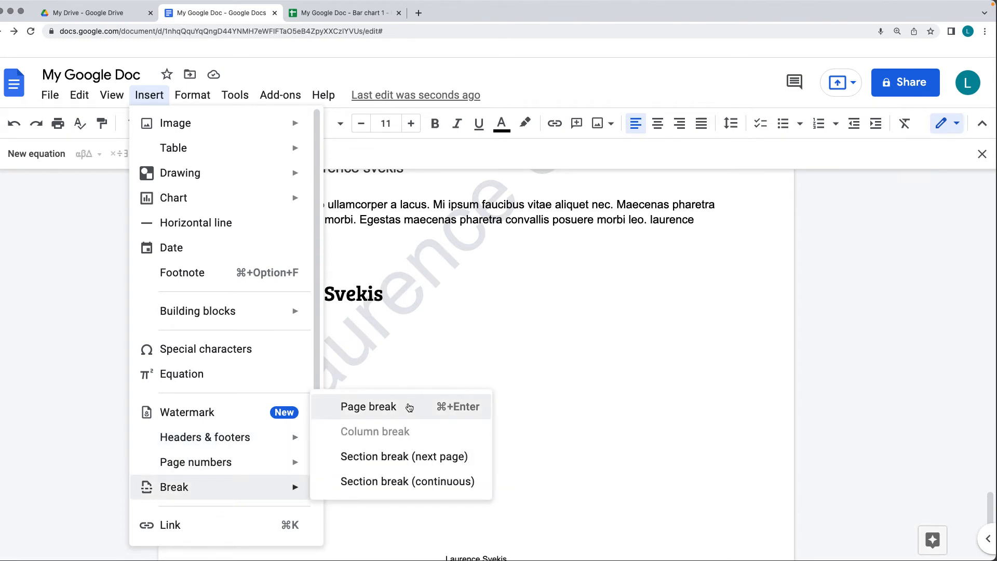
- Add a blank line above 'Heading 1 laurence svekis' and place the caret at its start
left_click(409, 372)
left_click(340, 253)
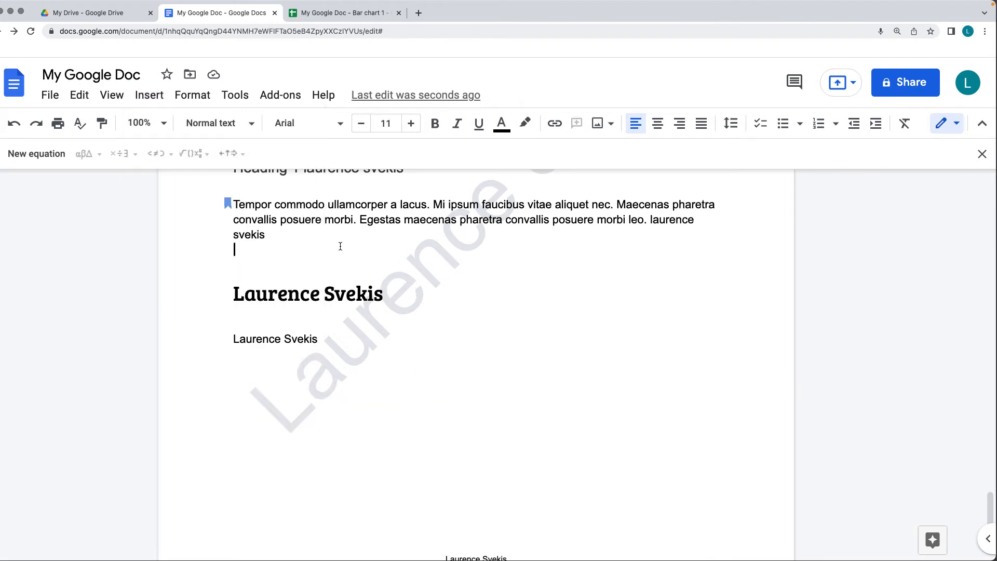
key("Return")
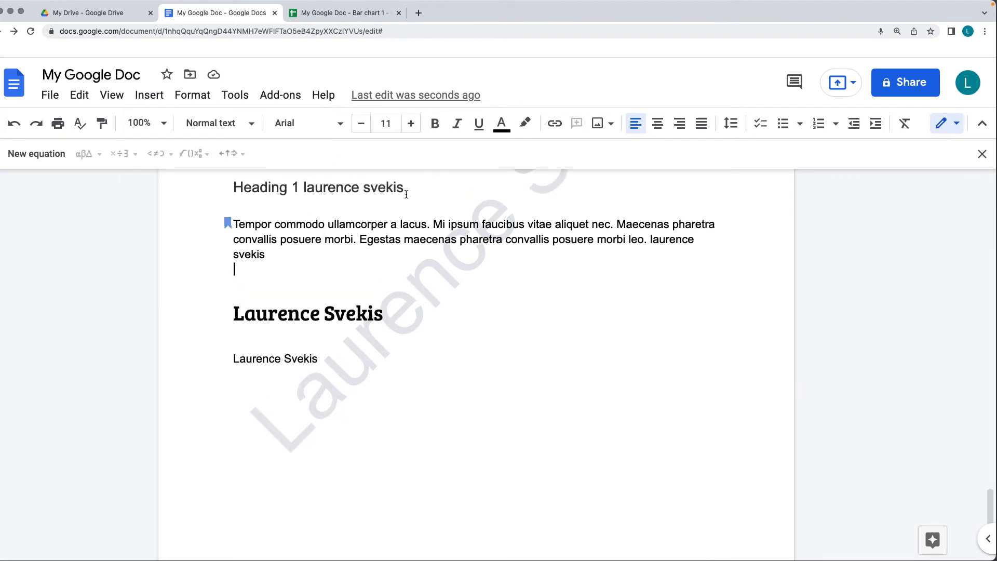
scroll(406, 193, "up", 2)
scroll(334, 311, "up", 3)
left_click(229, 353)
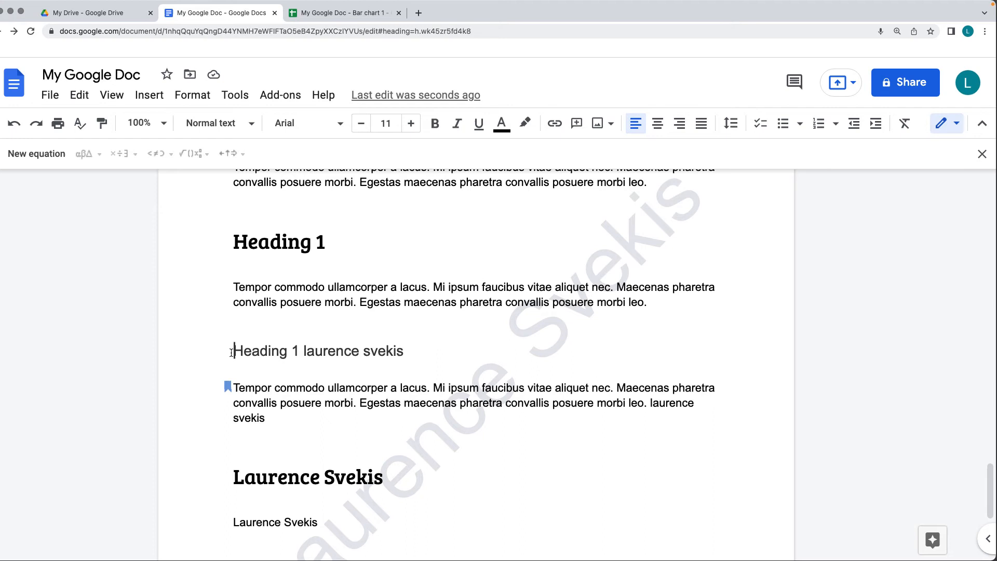
- Insert a page break so the heading starts on a new page
left_click(149, 95)
mouse_move(174, 487)
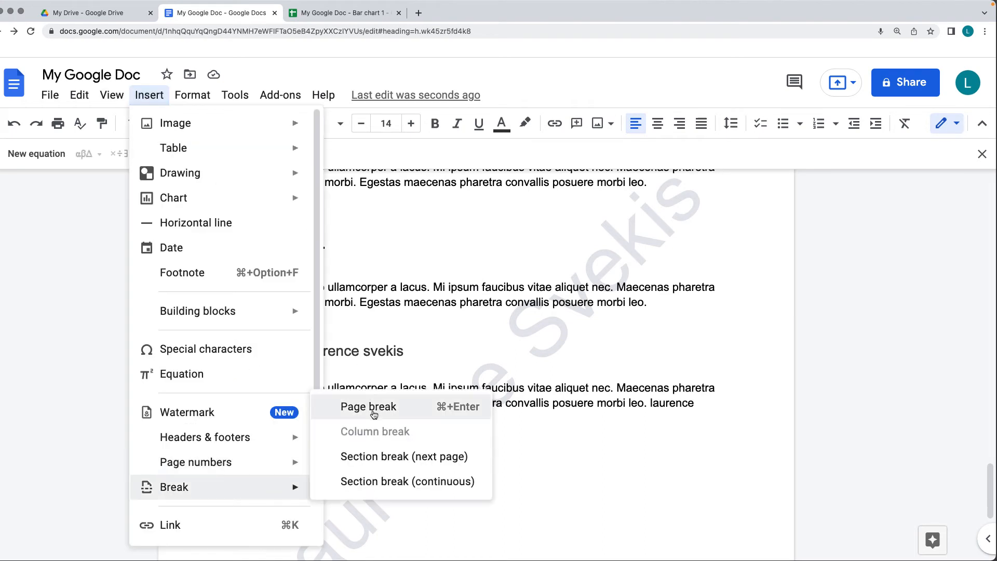
left_click(368, 406)
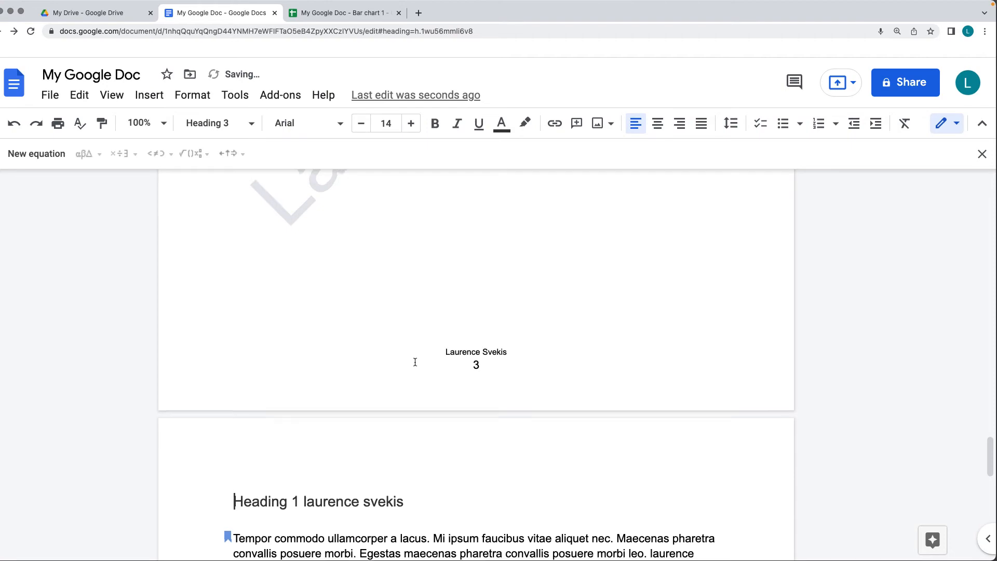
scroll(414, 362, "up", 10)
scroll(345, 362, "down", 2)
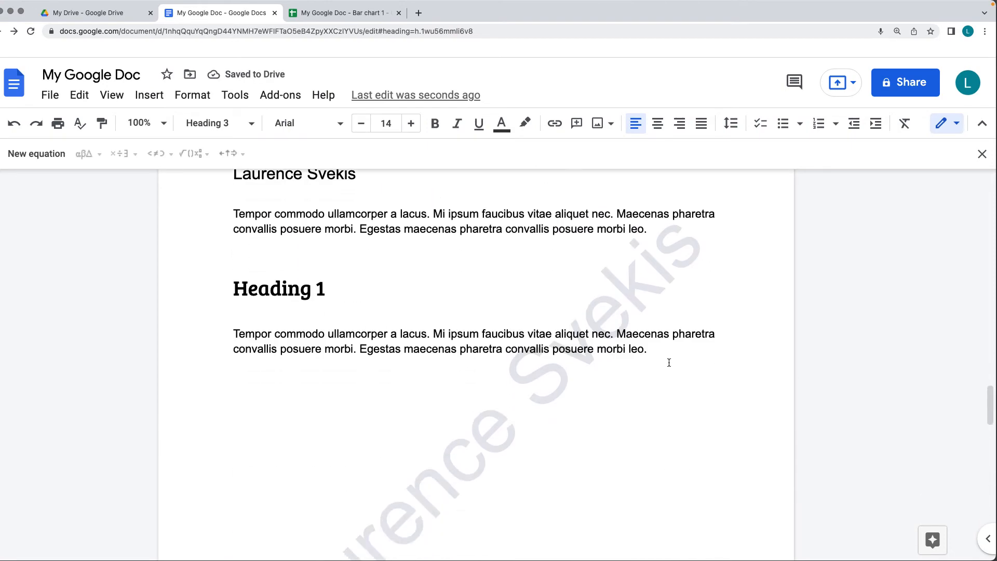
left_click_drag(654, 348, 666, 429)
scroll(413, 344, "down", 8)
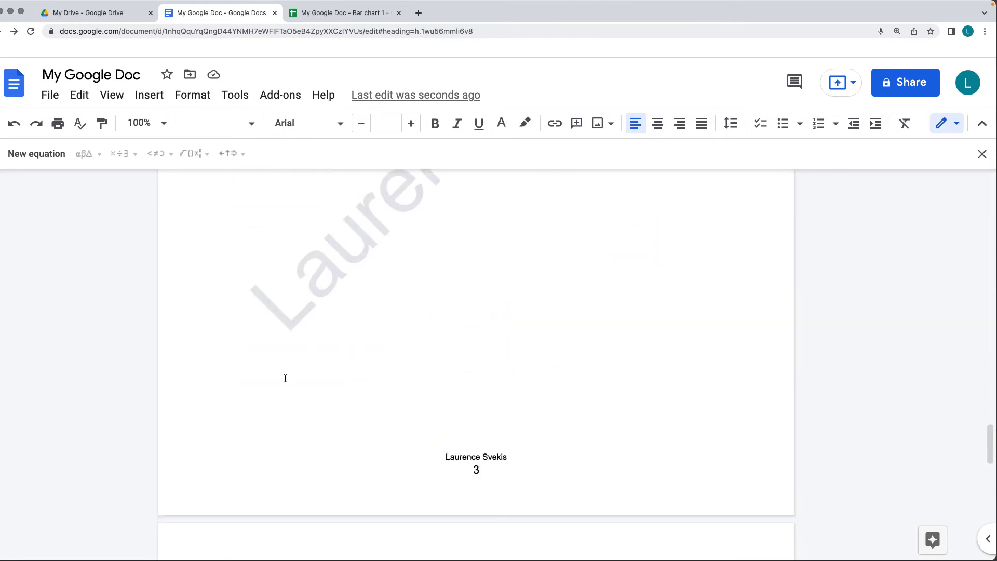
scroll(234, 389, "down", 3)
left_click(232, 399)
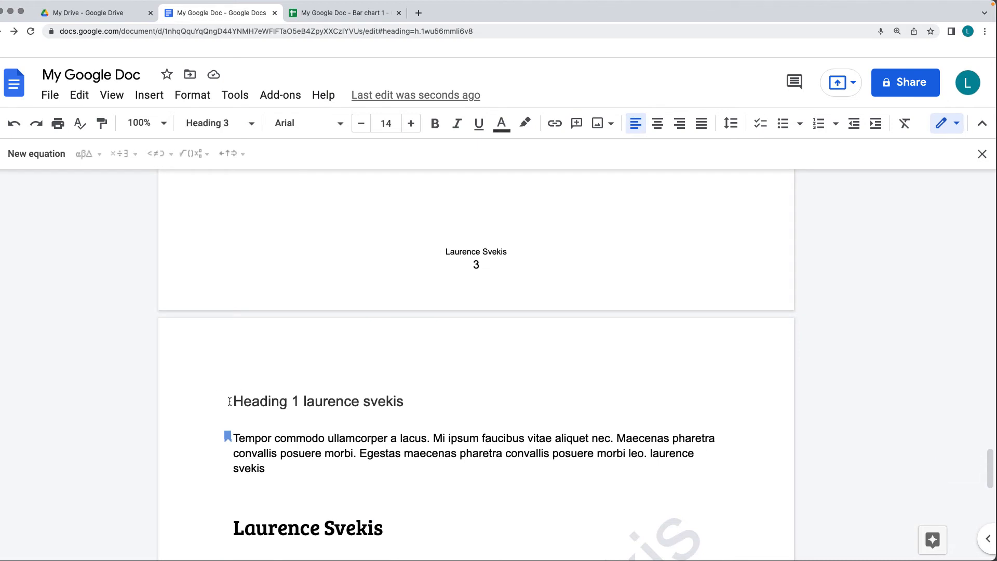
- Insert a link with display text 'test' pointing to the Heading 1 heading
left_click(149, 94)
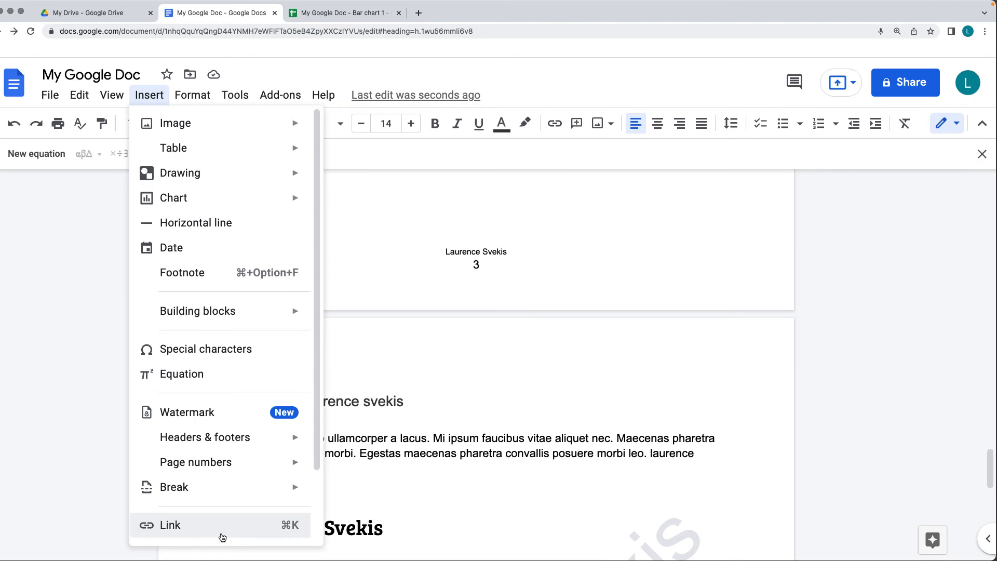
scroll(223, 534, "down", 3)
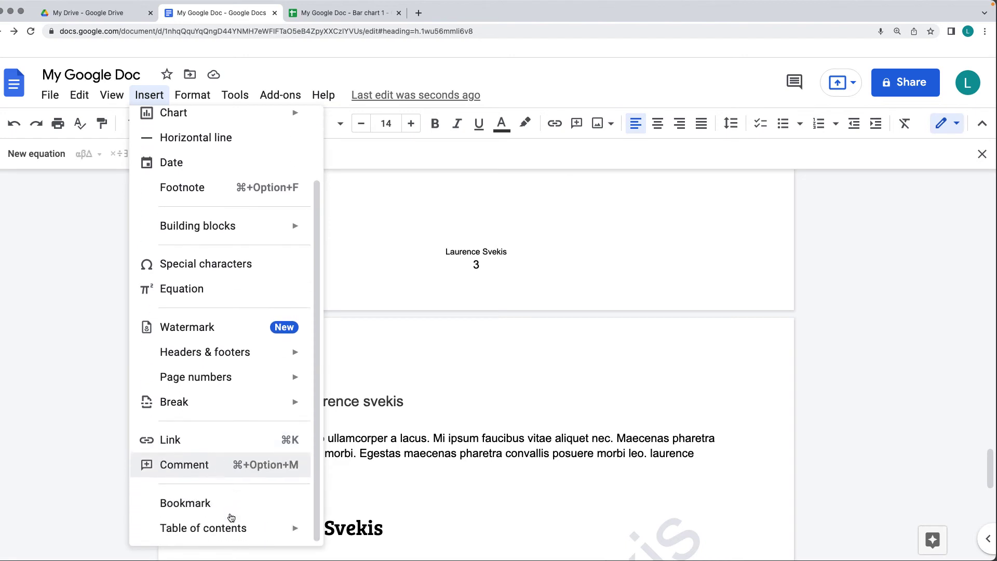
left_click(218, 440)
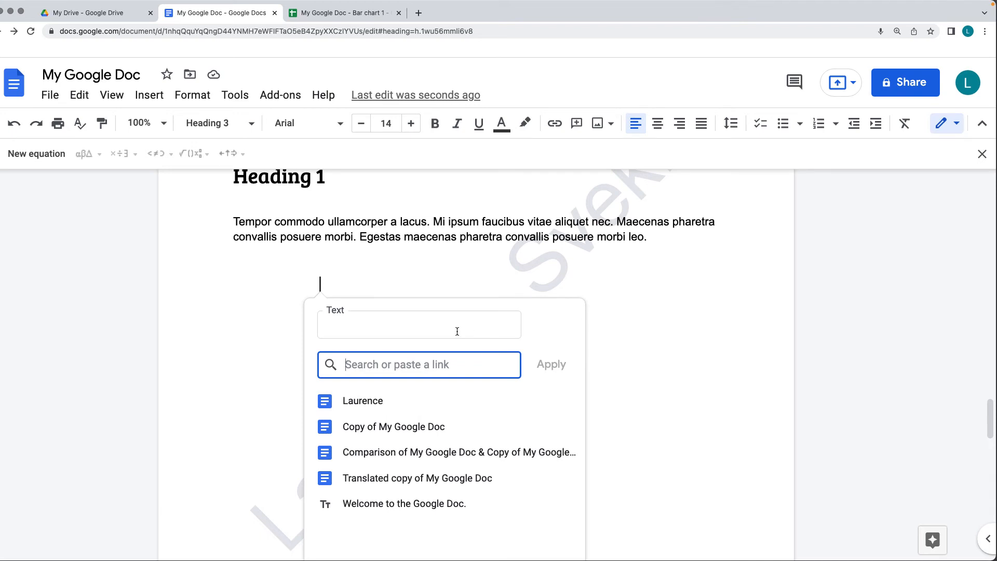
left_click(378, 322)
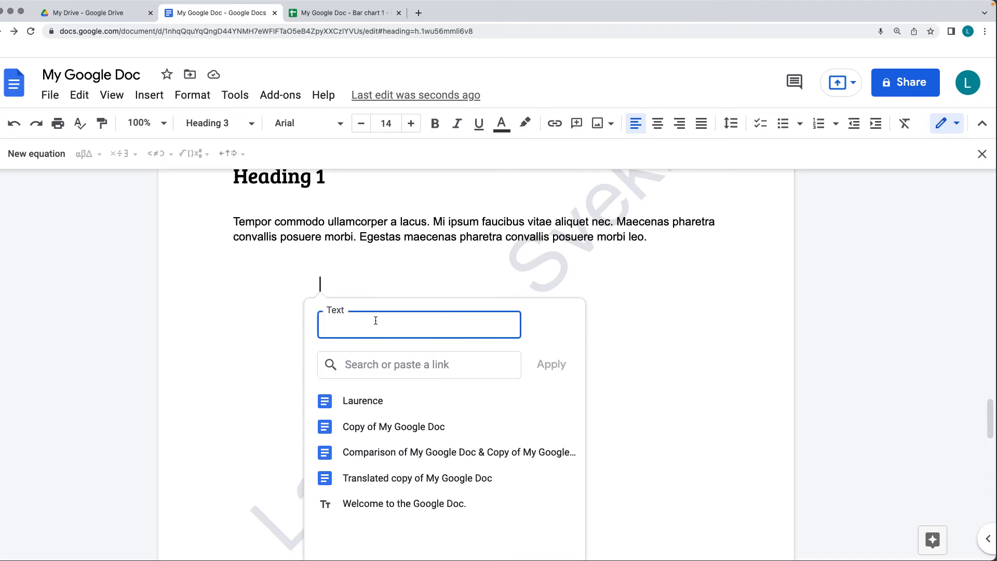
type("test")
left_click(386, 366)
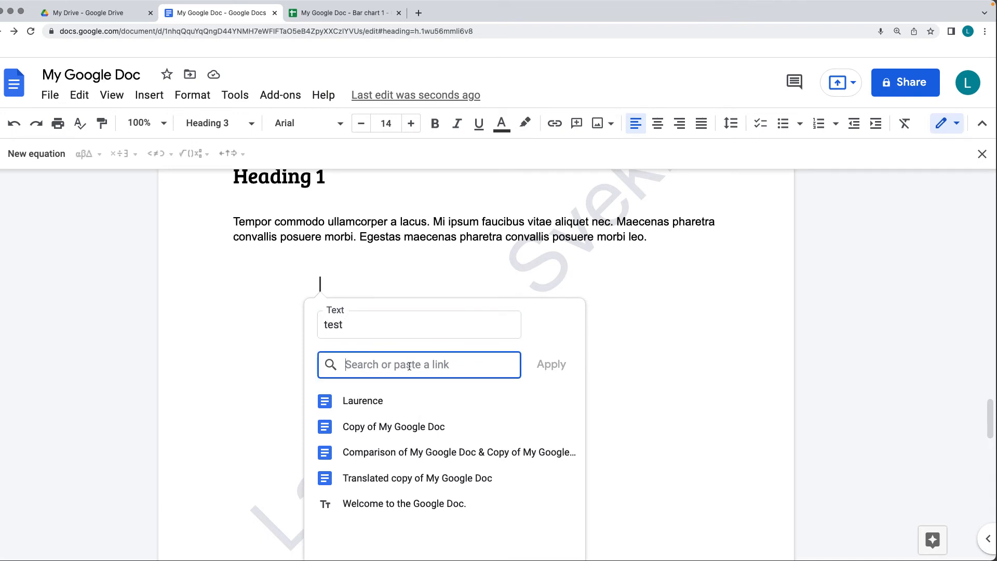
left_click(514, 401)
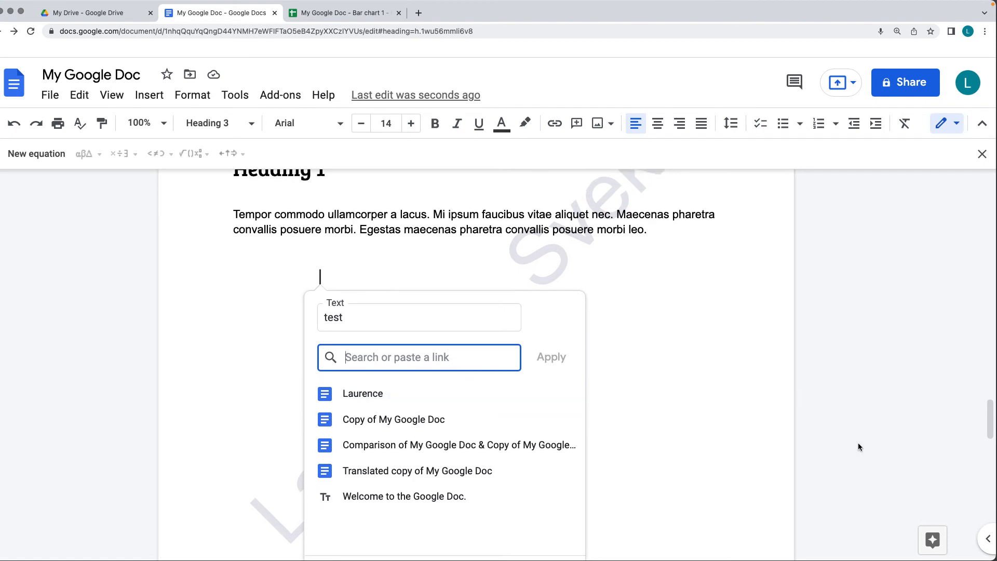
scroll(654, 405, "up", 5)
left_click(439, 392)
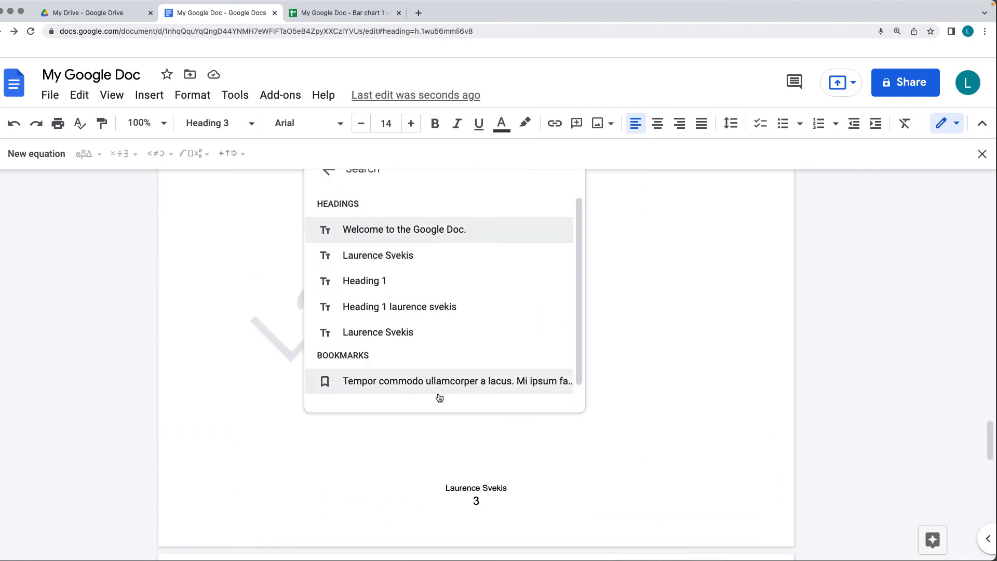
left_click(364, 281)
scroll(592, 343, "up", 5)
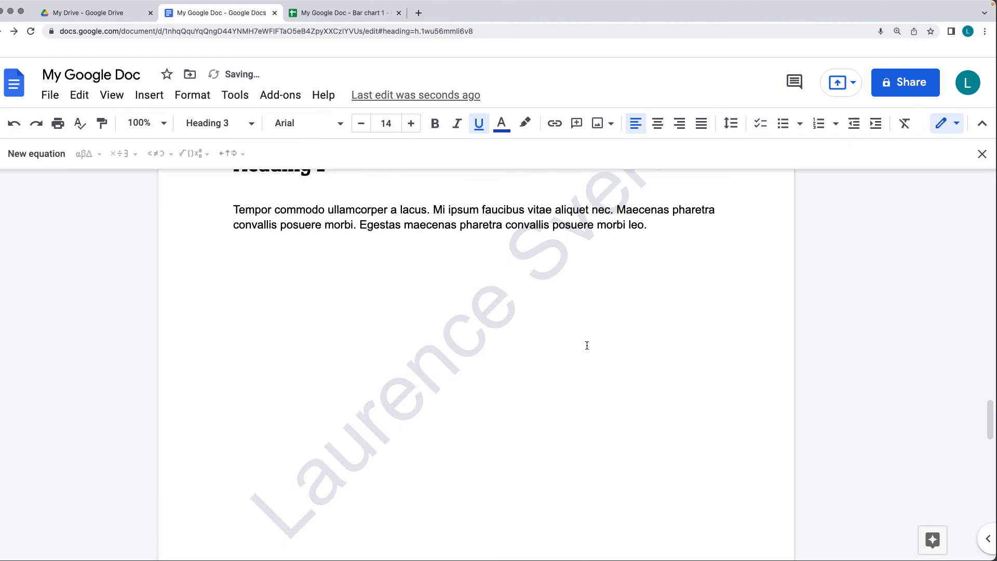
scroll(588, 346, "up", 5)
scroll(516, 346, "down", 5)
scroll(300, 424, "down", 5)
- Follow the new 'test' link to the Heading 1 section
left_click(247, 355)
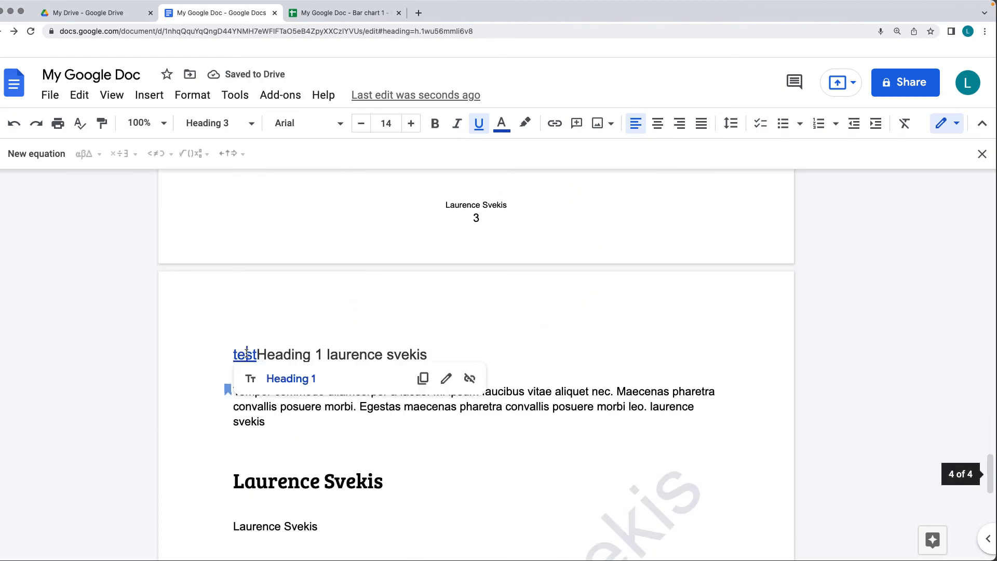
left_click(288, 378)
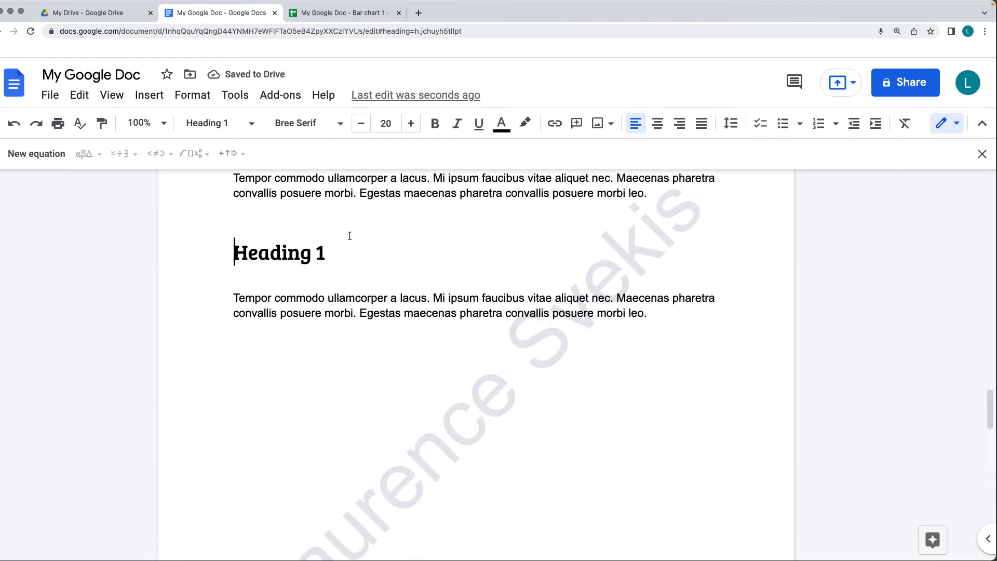
left_click(234, 299)
left_click(149, 94)
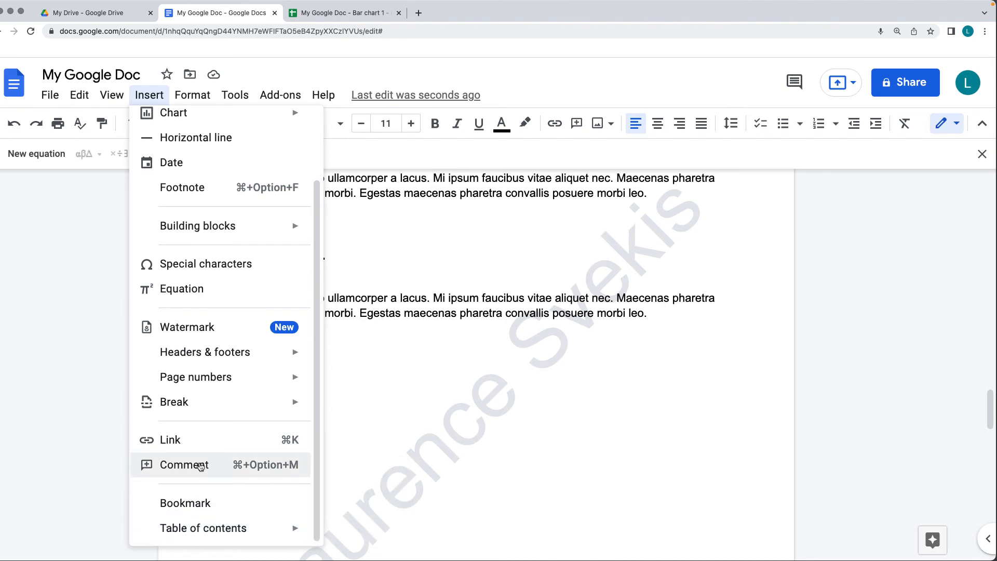
- Post a comment reading 'test' on the word 'Tempor', then dismiss its options menu
left_click(201, 468)
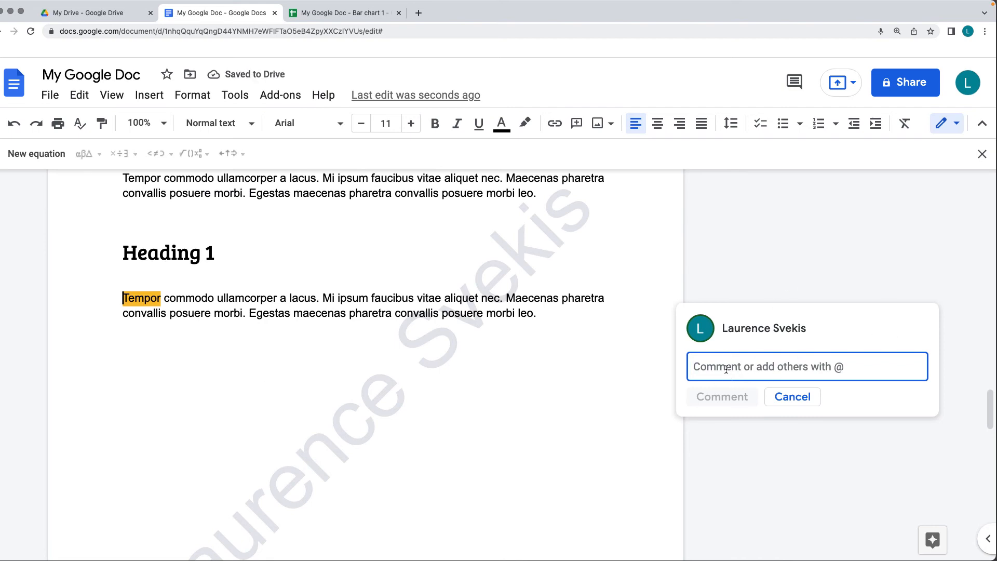
type("test")
left_click(721, 397)
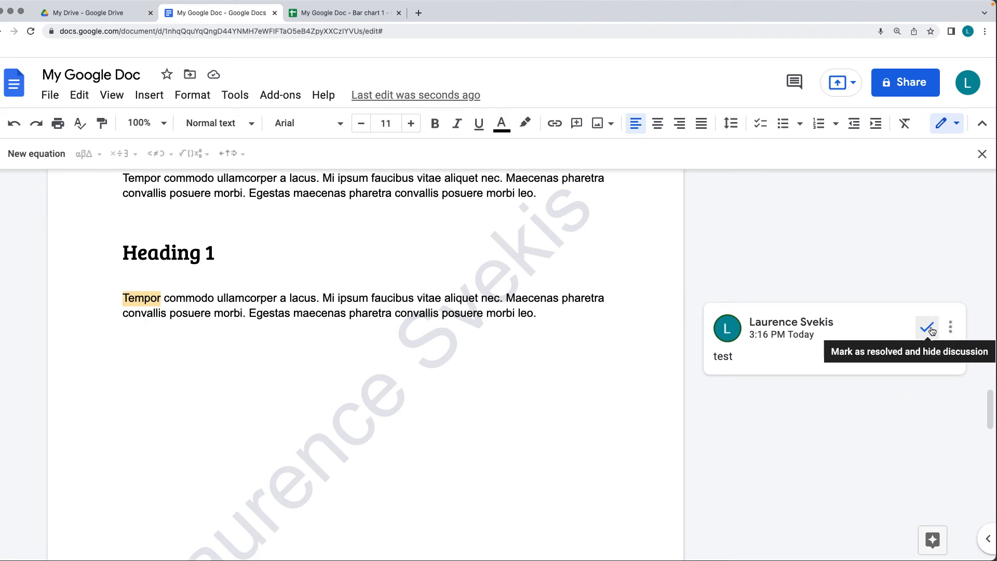
left_click(950, 327)
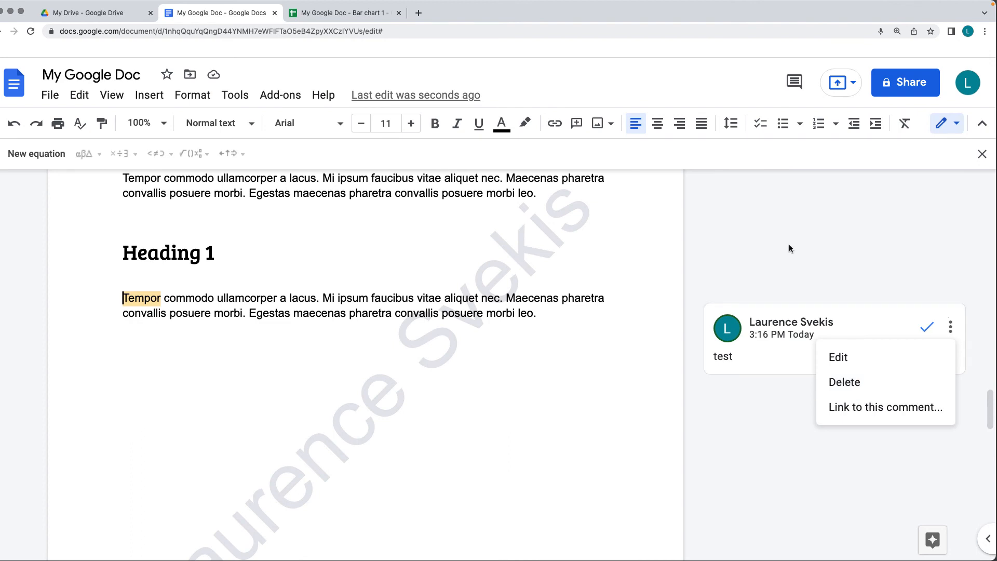
left_click(785, 230)
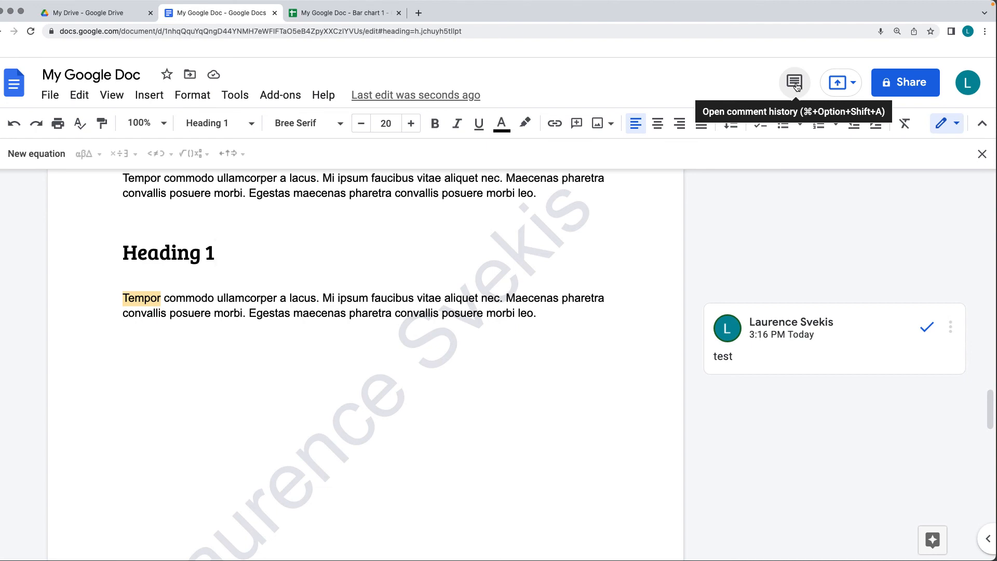
left_click(796, 85)
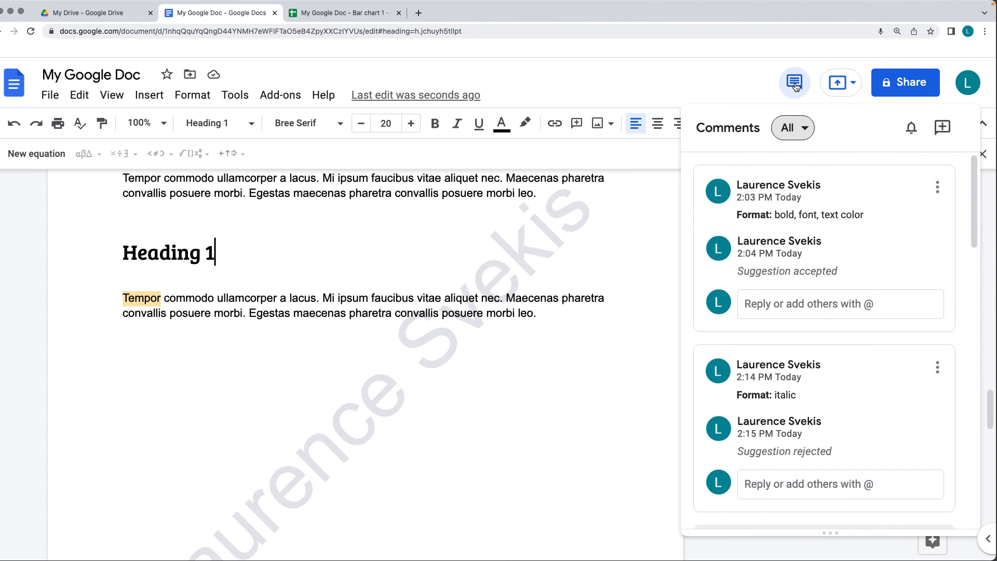
left_click(913, 129)
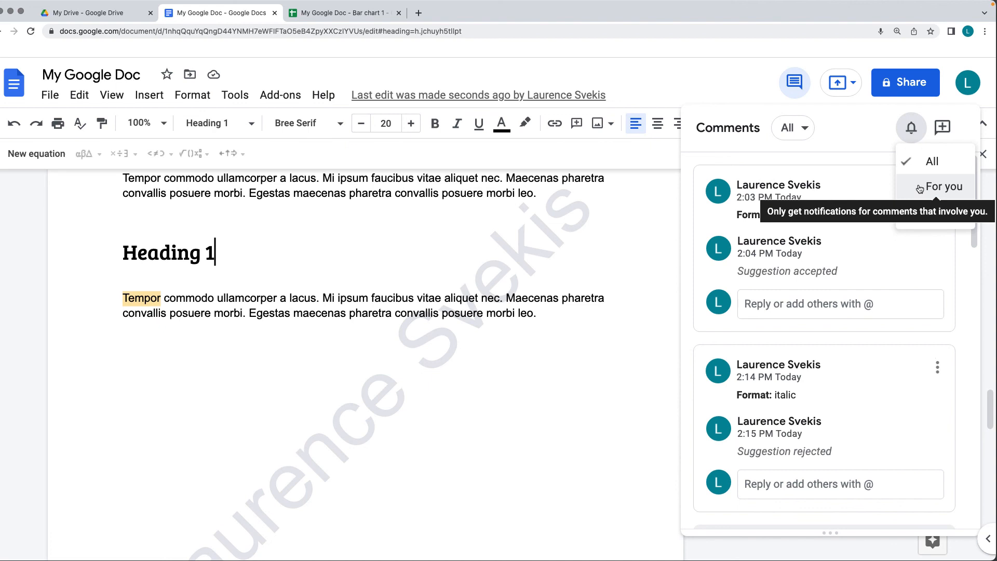
left_click(940, 127)
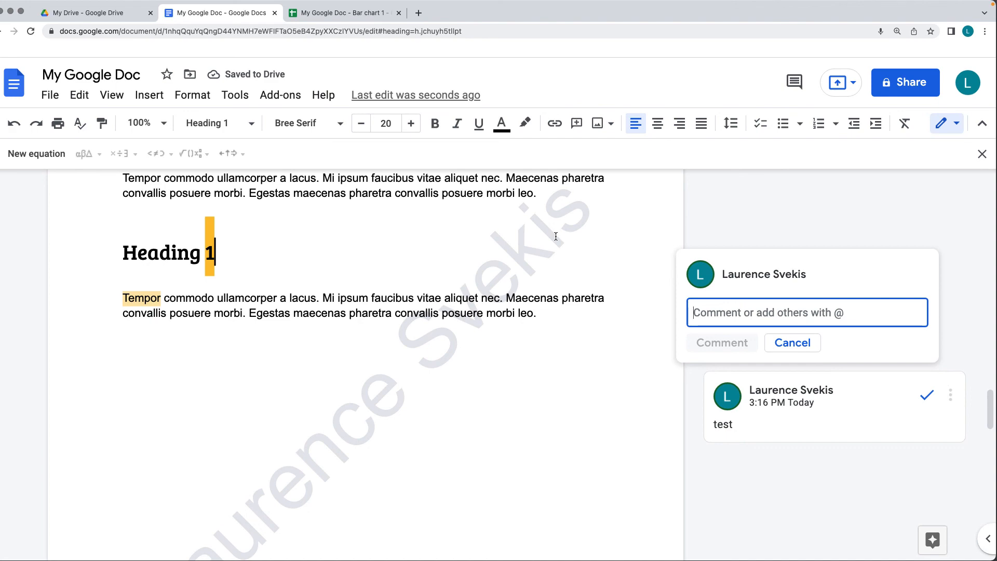
key("Escape")
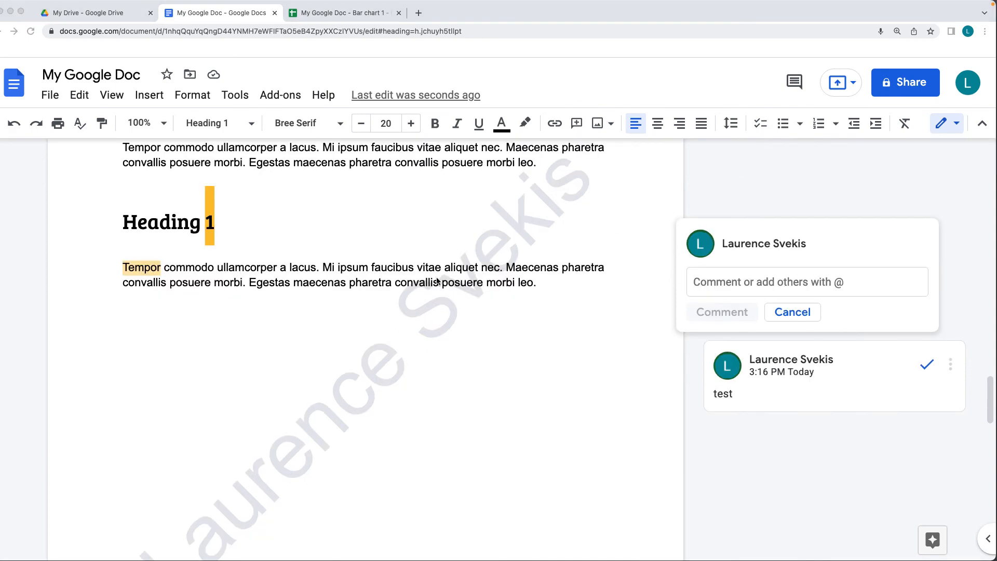
scroll(434, 277, "up", 3)
scroll(433, 276, "up", 10)
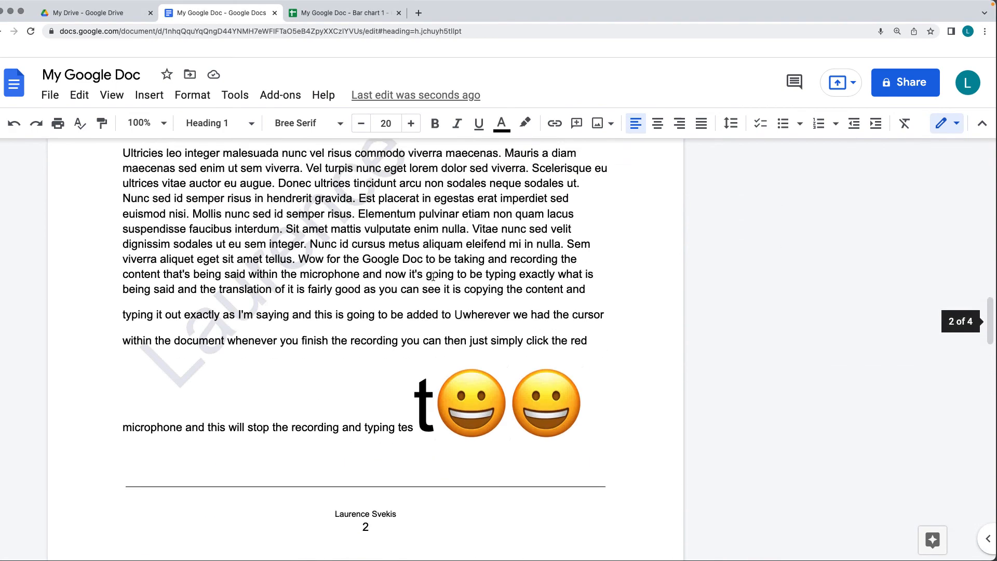
scroll(433, 276, "up", 10)
scroll(398, 284, "up", 10)
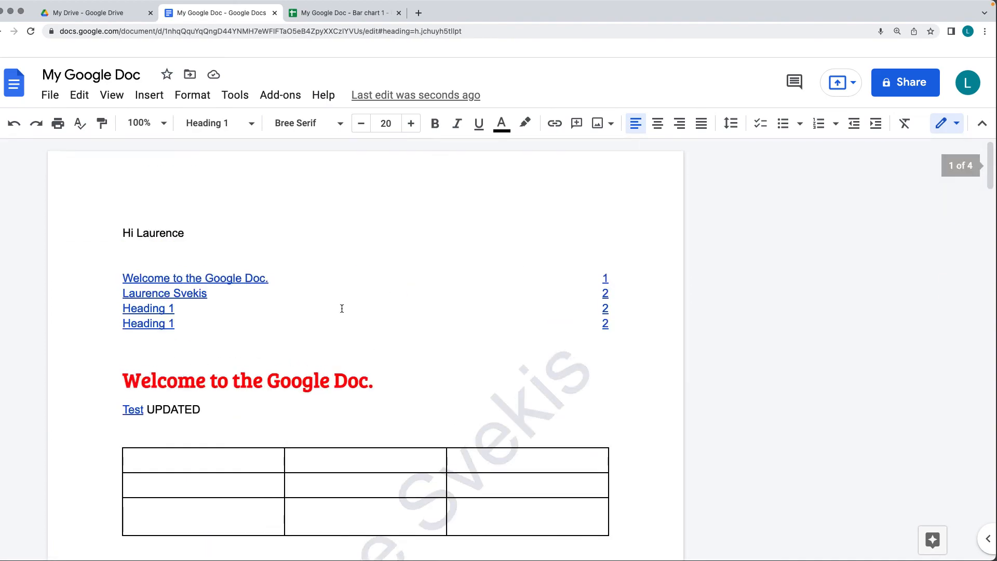